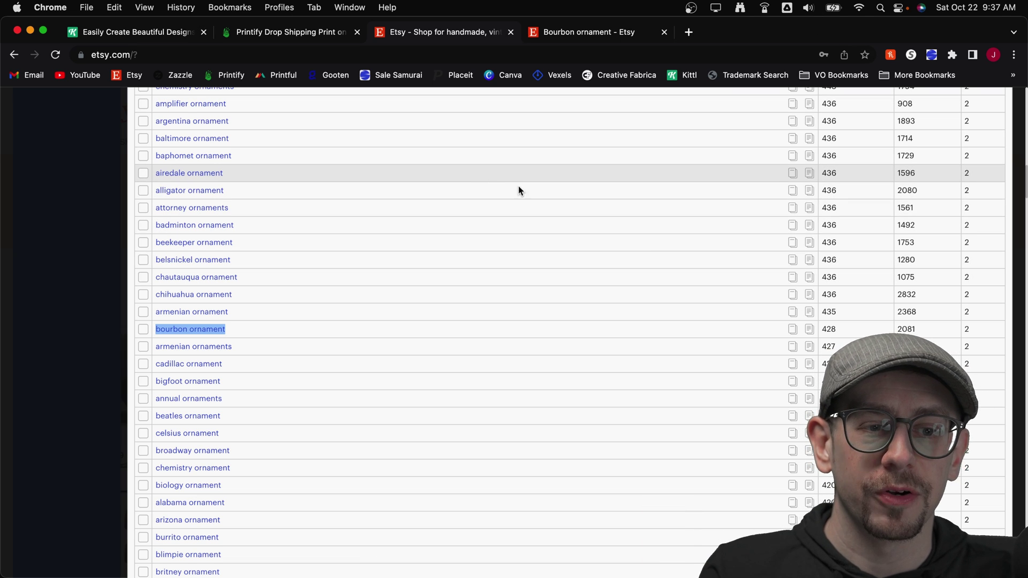
- Review the ornament keyword suggestions with their search volume and competition for a product niche
{"action": "scroll", "coordinate": [454, 276], "scroll_direction": "down", "scroll_amount": 1}
{"action": "scroll", "coordinate": [454, 273], "scroll_direction": "up", "scroll_amount": 3}
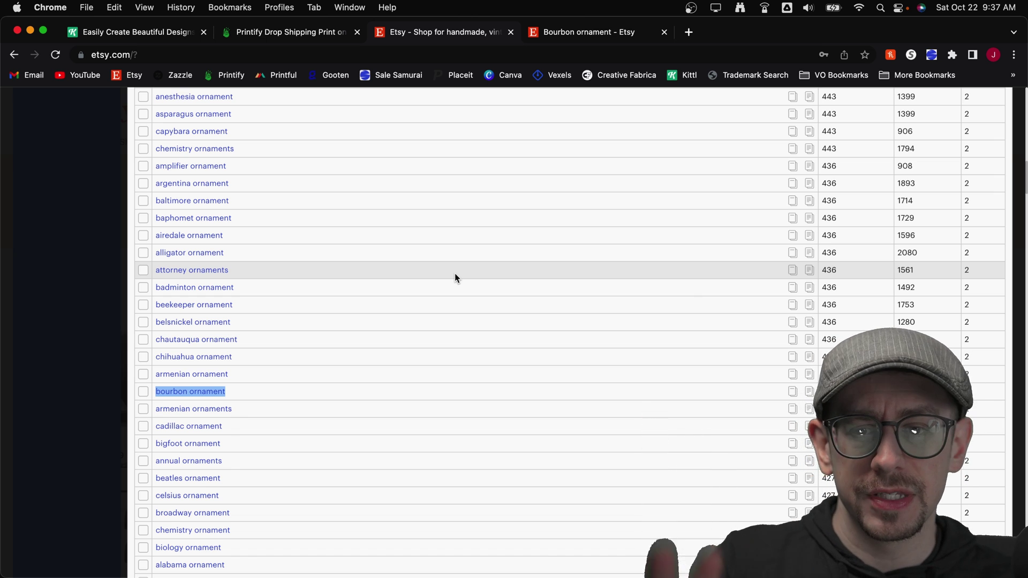
{"action": "scroll", "coordinate": [398, 252], "scroll_direction": "up", "scroll_amount": 20}
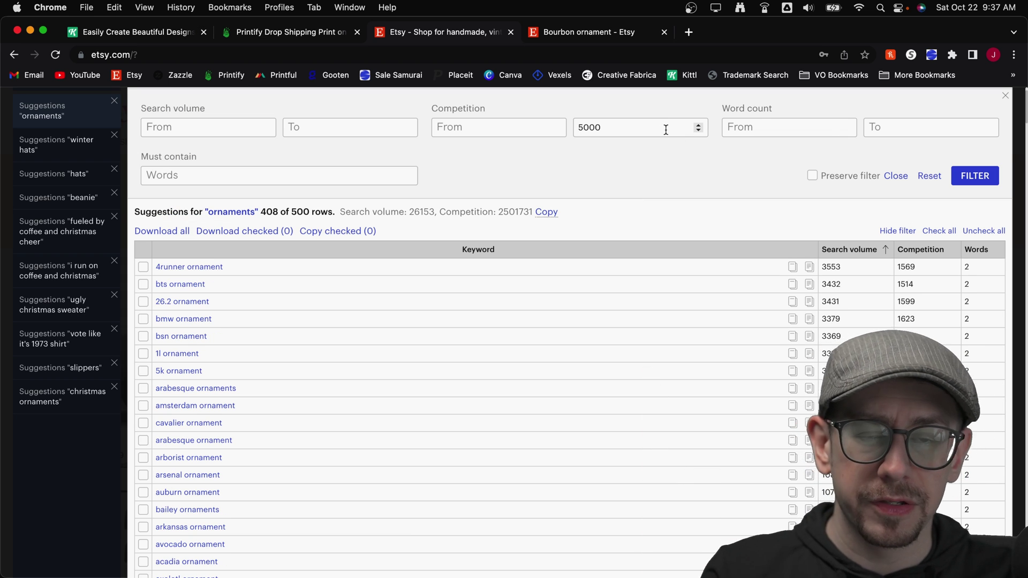
{"action": "scroll", "coordinate": [665, 130], "scroll_direction": "down", "scroll_amount": 5}
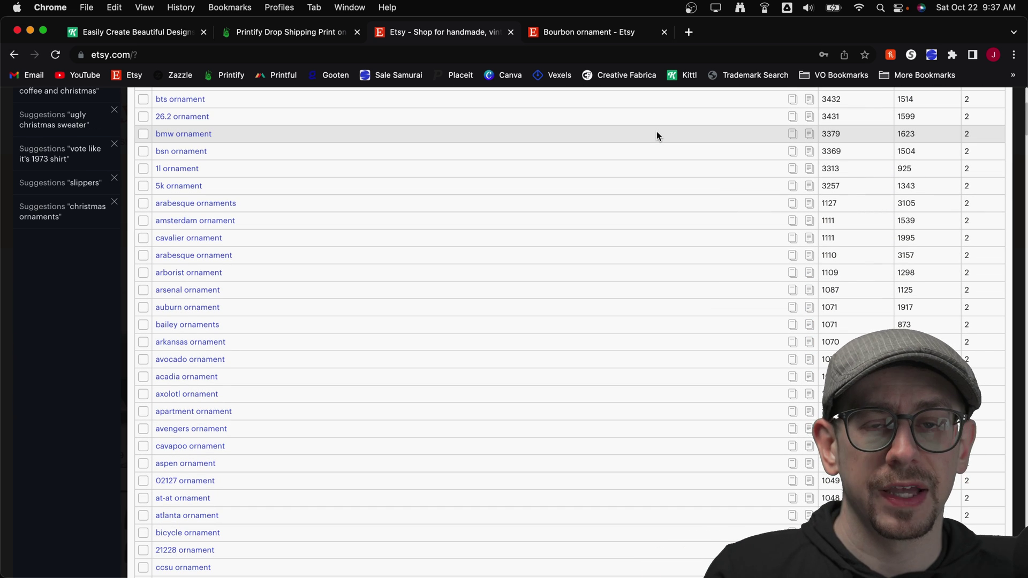
{"action": "scroll", "coordinate": [527, 211], "scroll_direction": "down", "scroll_amount": 1}
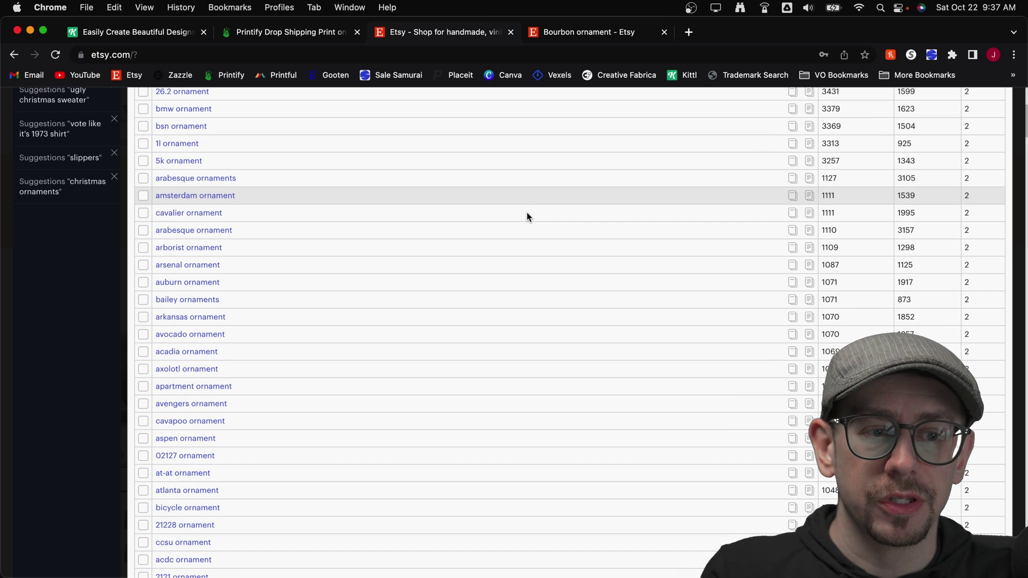
{"action": "scroll", "coordinate": [528, 213], "scroll_direction": "down", "scroll_amount": 1}
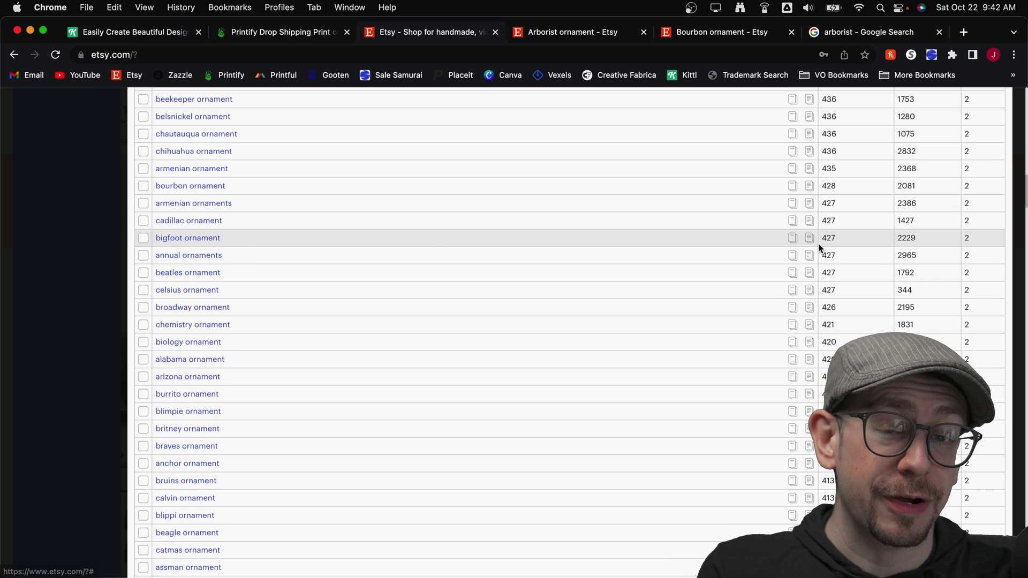
{"action": "scroll", "coordinate": [300, 184], "scroll_direction": "up", "scroll_amount": 1}
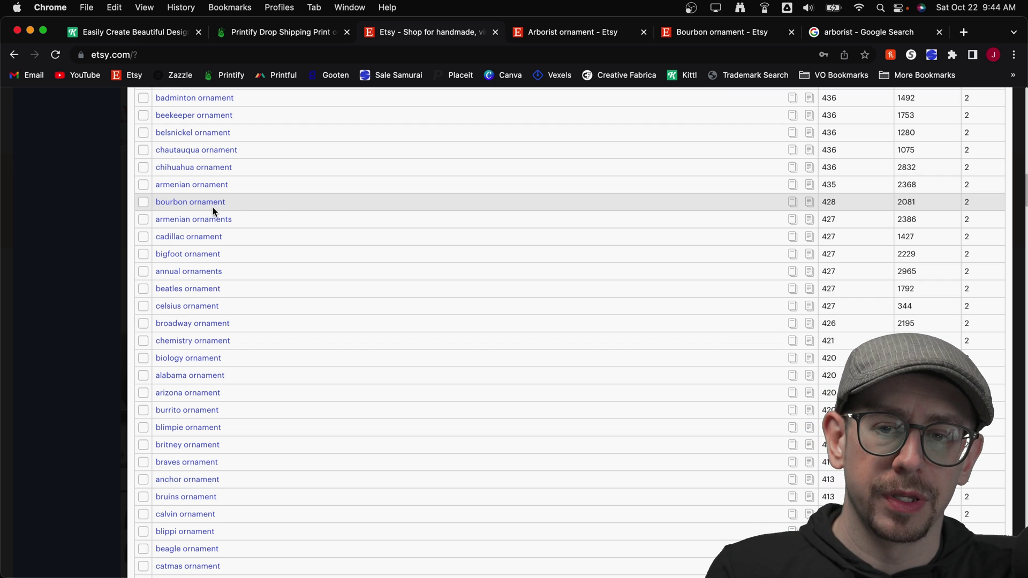
- Browse the Etsy listings for bourbon ornament to study existing designs and prices
{"action": "left_click", "coordinate": [748, 38]}
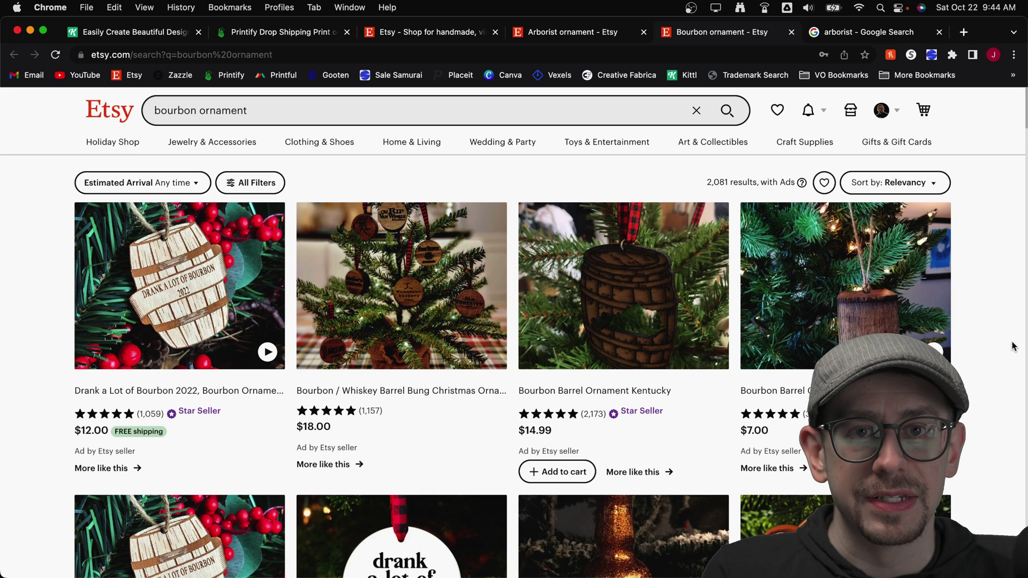
{"action": "scroll", "coordinate": [977, 249], "scroll_direction": "down", "scroll_amount": 8}
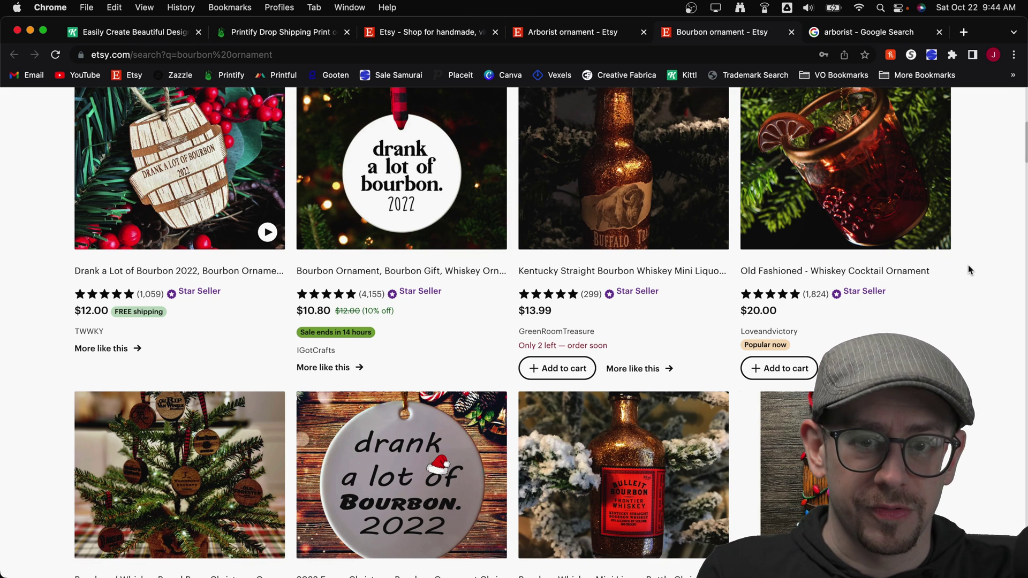
{"action": "scroll", "coordinate": [968, 264], "scroll_direction": "down", "scroll_amount": 5}
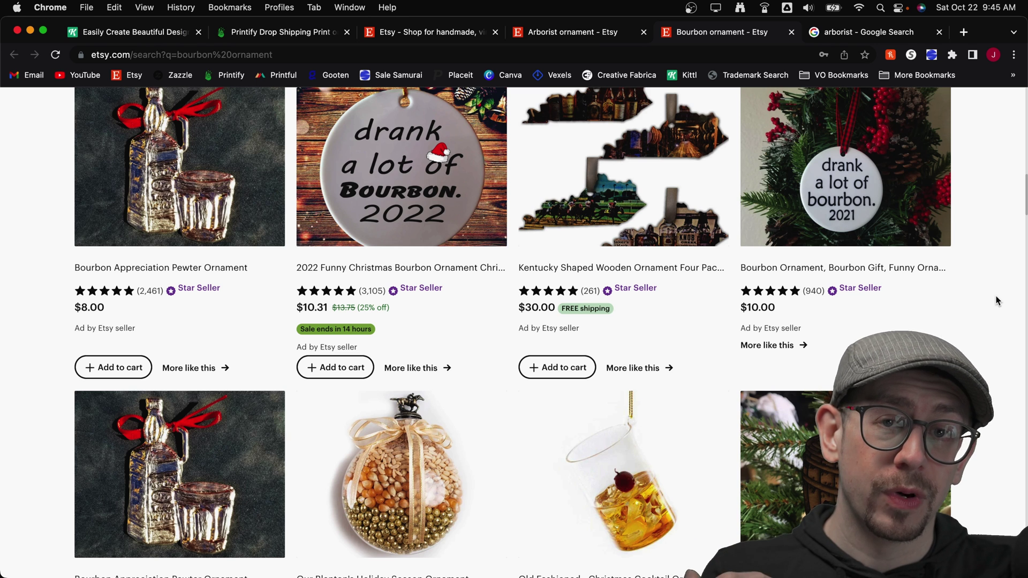
{"action": "scroll", "coordinate": [979, 283], "scroll_direction": "down", "scroll_amount": 1}
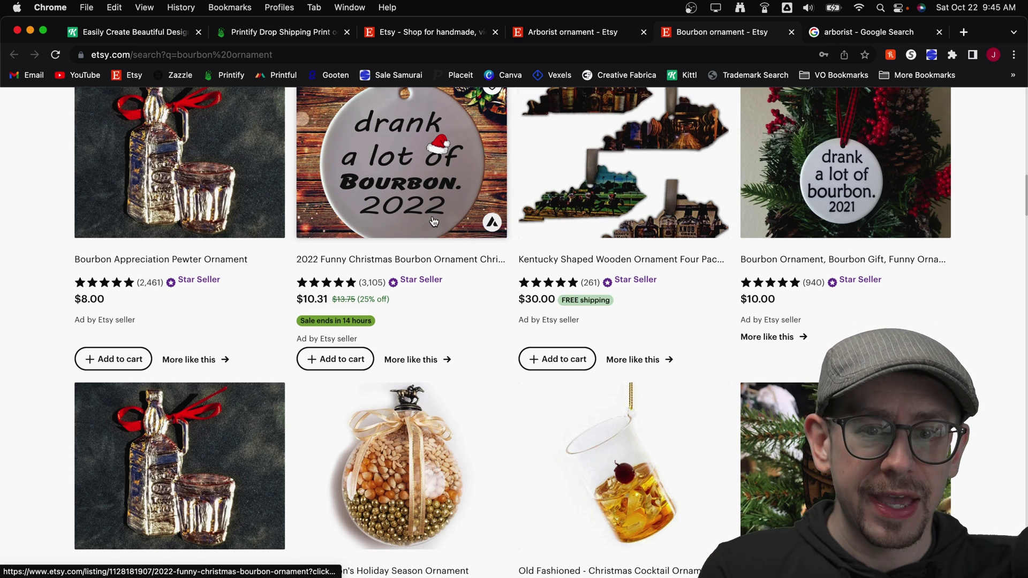
{"action": "scroll", "coordinate": [575, 284], "scroll_direction": "down", "scroll_amount": 1}
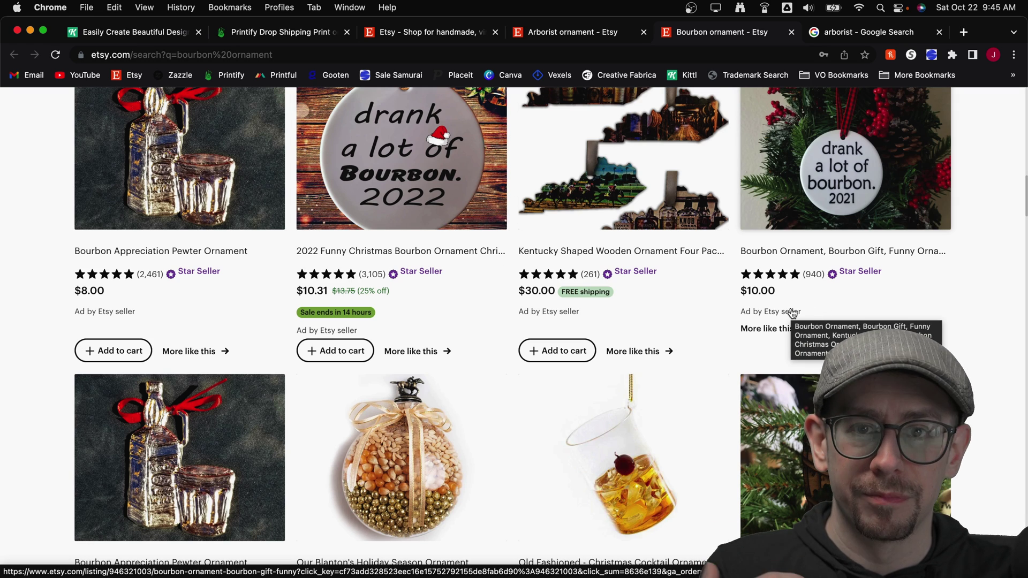
{"action": "scroll", "coordinate": [792, 313], "scroll_direction": "down", "scroll_amount": 1}
{"action": "scroll", "coordinate": [792, 313], "scroll_direction": "down", "scroll_amount": 12}
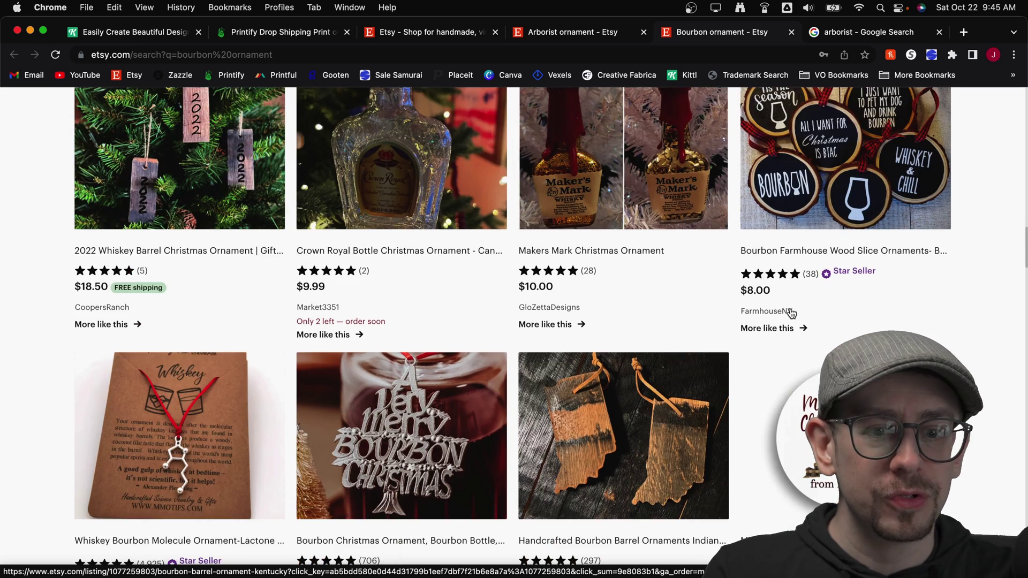
{"action": "scroll", "coordinate": [793, 313], "scroll_direction": "down", "scroll_amount": 6}
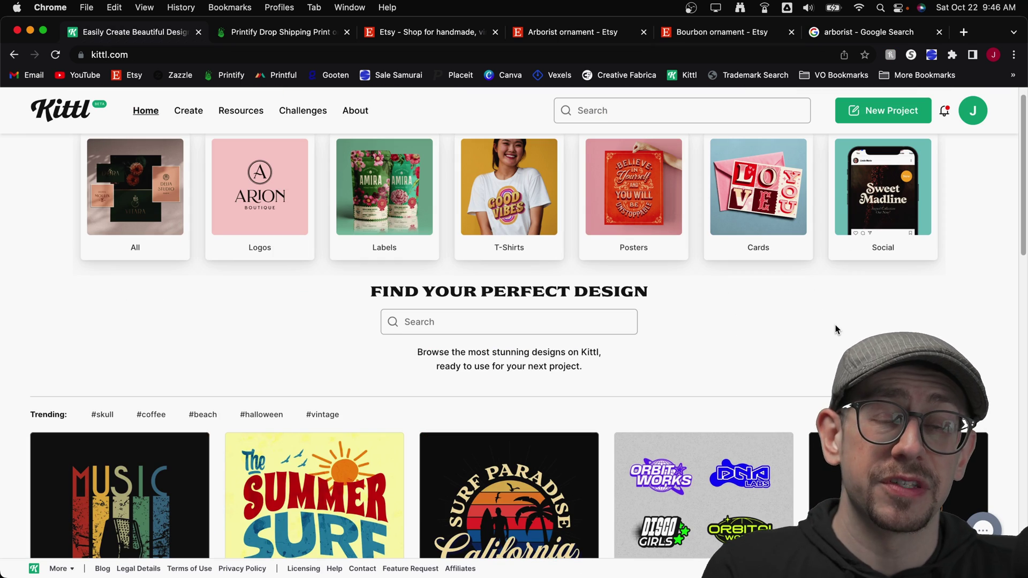
- Search Kittl's design templates for whiskey
{"action": "scroll", "coordinate": [818, 324], "scroll_direction": "down", "scroll_amount": 2}
{"action": "scroll", "coordinate": [817, 322], "scroll_direction": "down", "scroll_amount": 1}
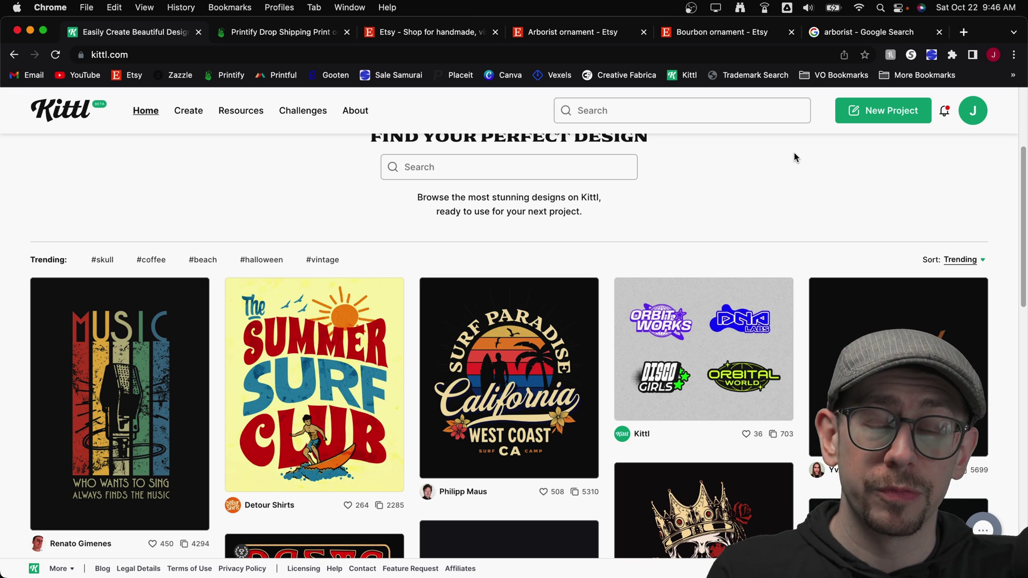
{"action": "scroll", "coordinate": [805, 154], "scroll_direction": "up", "scroll_amount": 3}
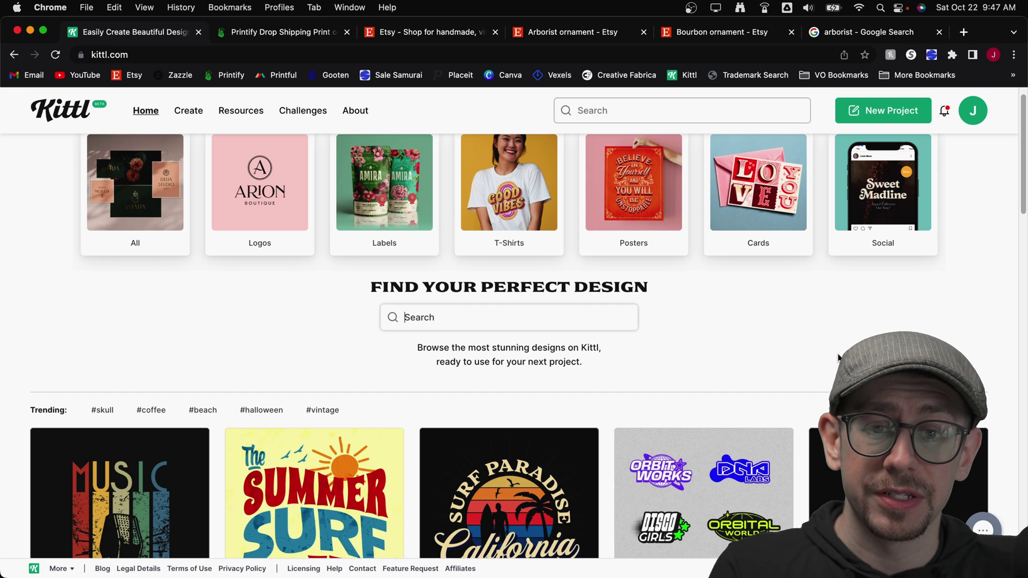
{"action": "type", "text": "whiskey"}
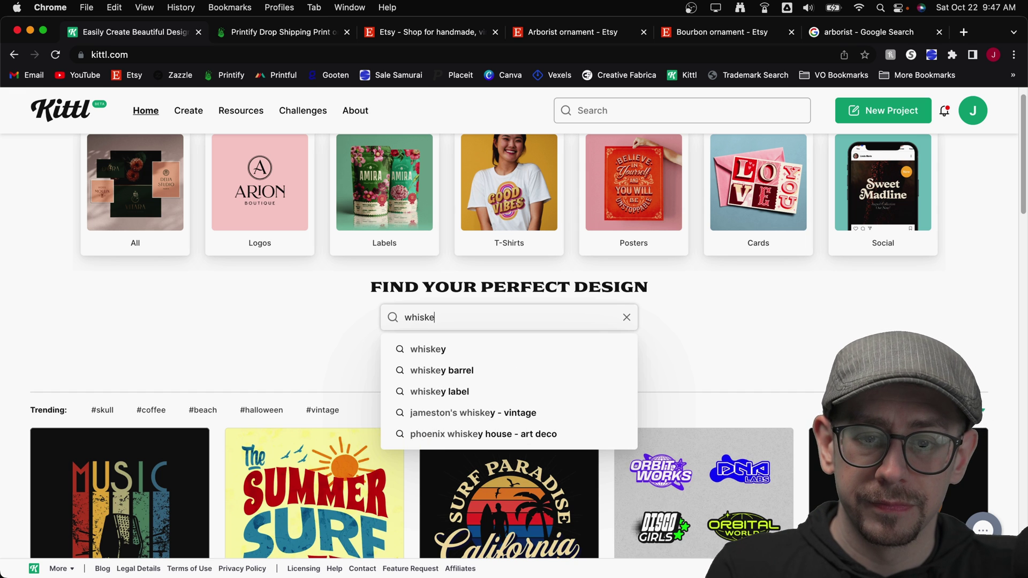
{"action": "key", "text": "Return"}
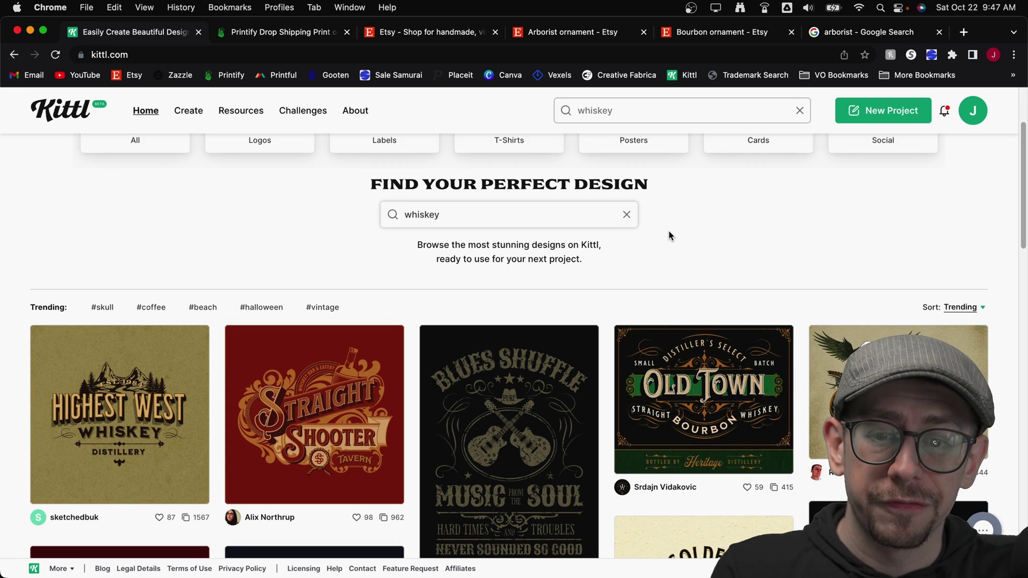
- Preview the Golden Oak woodwork and Straight Shooter Tavern templates among the whiskey designs
{"action": "scroll", "coordinate": [669, 232], "scroll_direction": "down", "scroll_amount": 2}
{"action": "scroll", "coordinate": [669, 234], "scroll_direction": "down", "scroll_amount": 3}
{"action": "scroll", "coordinate": [669, 239], "scroll_direction": "down", "scroll_amount": 2}
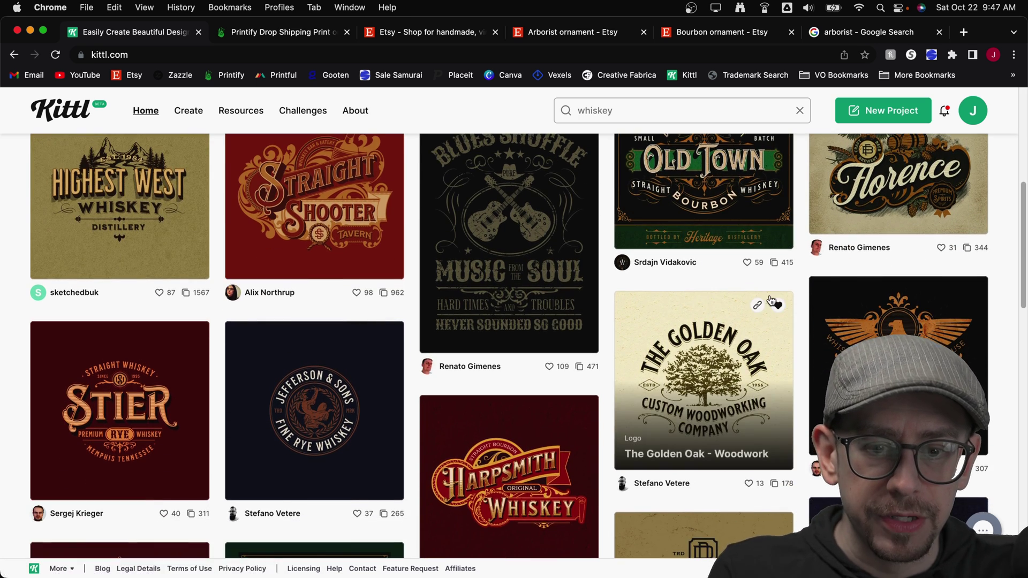
{"action": "left_click", "coordinate": [786, 378]}
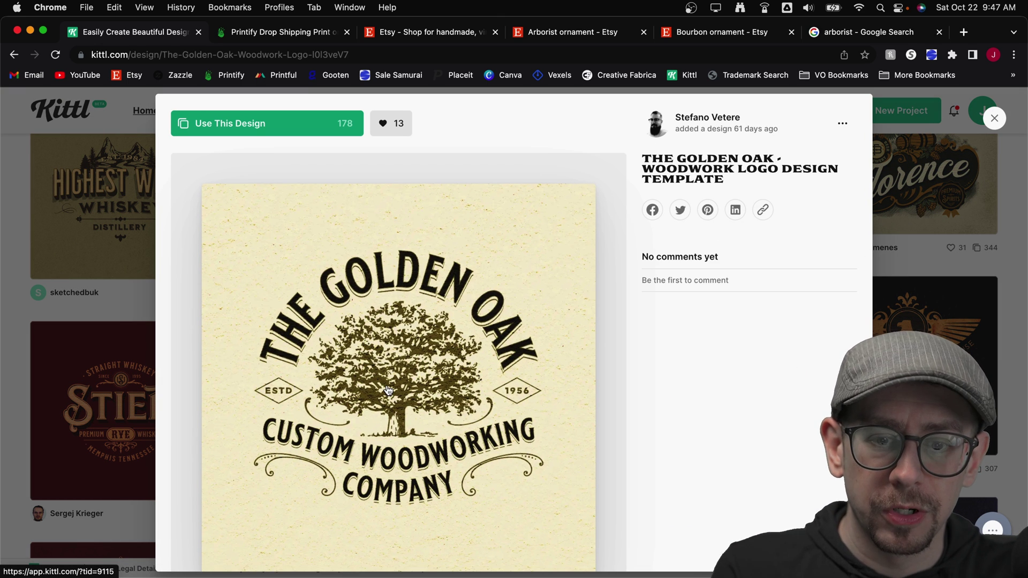
{"action": "key", "text": "Escape"}
{"action": "left_click", "coordinate": [362, 226]}
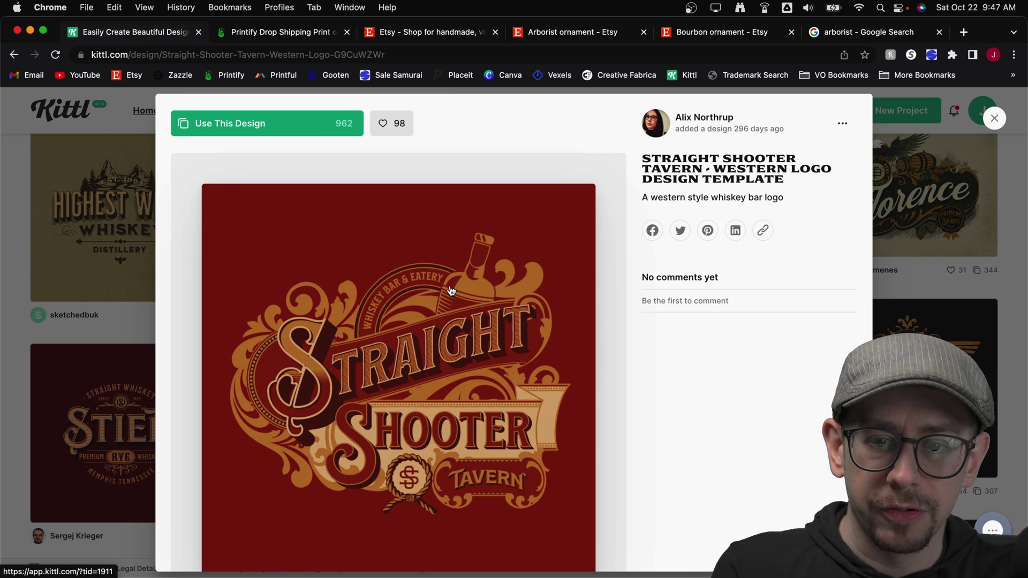
{"action": "left_click", "coordinate": [900, 282]}
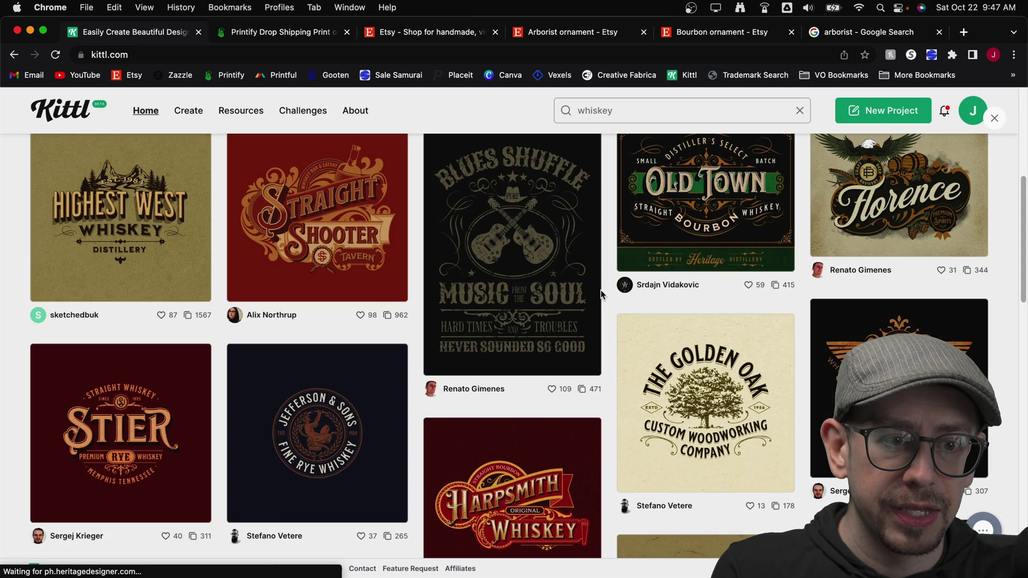
- Open The Golden Oak - Woodwork template in the editor and delete its tree illustration
{"action": "left_click", "coordinate": [650, 355]}
{"action": "scroll", "coordinate": [650, 355], "scroll_direction": "down", "scroll_amount": 1}
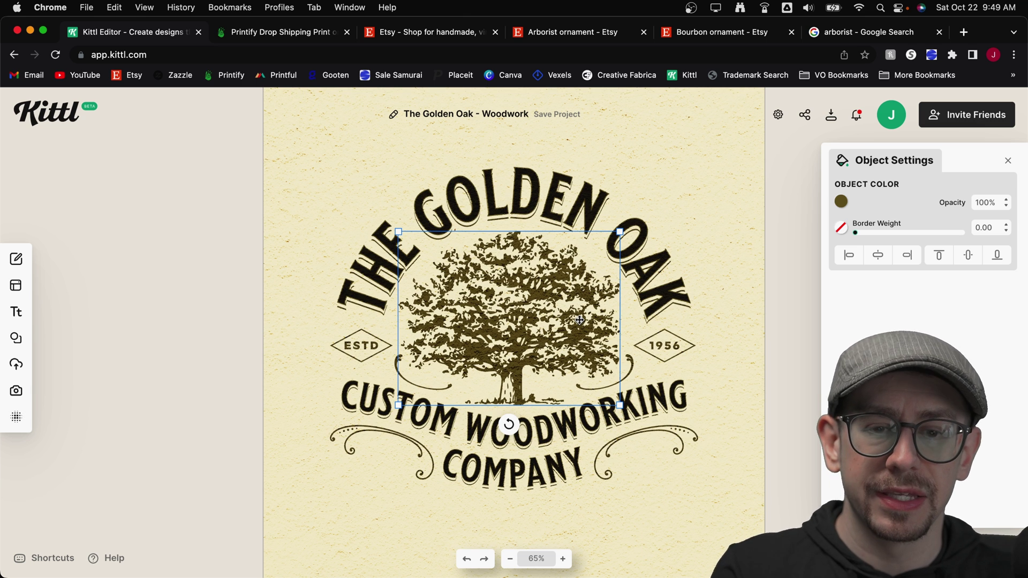
{"action": "key", "text": "Delete"}
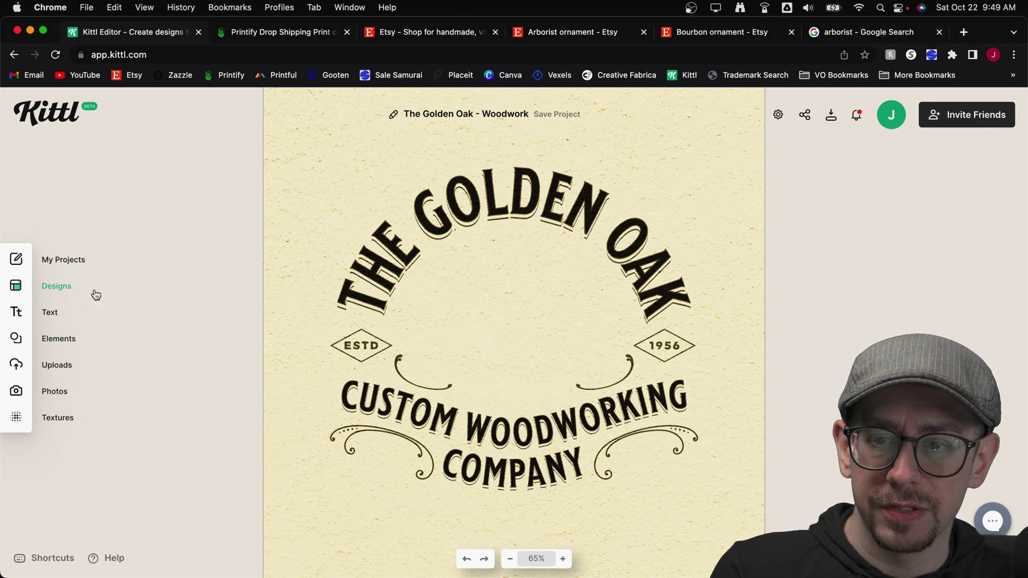
- Search the elements for whiskey and add the illustration of three barrels stacked on a wooden rack
{"action": "left_click", "coordinate": [24, 340]}
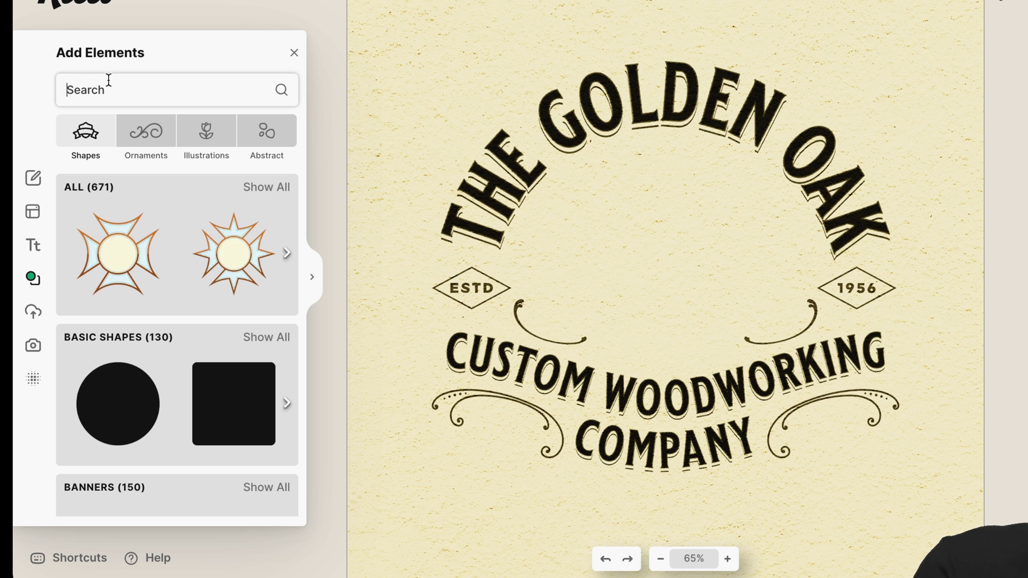
{"action": "type", "text": "whis"}
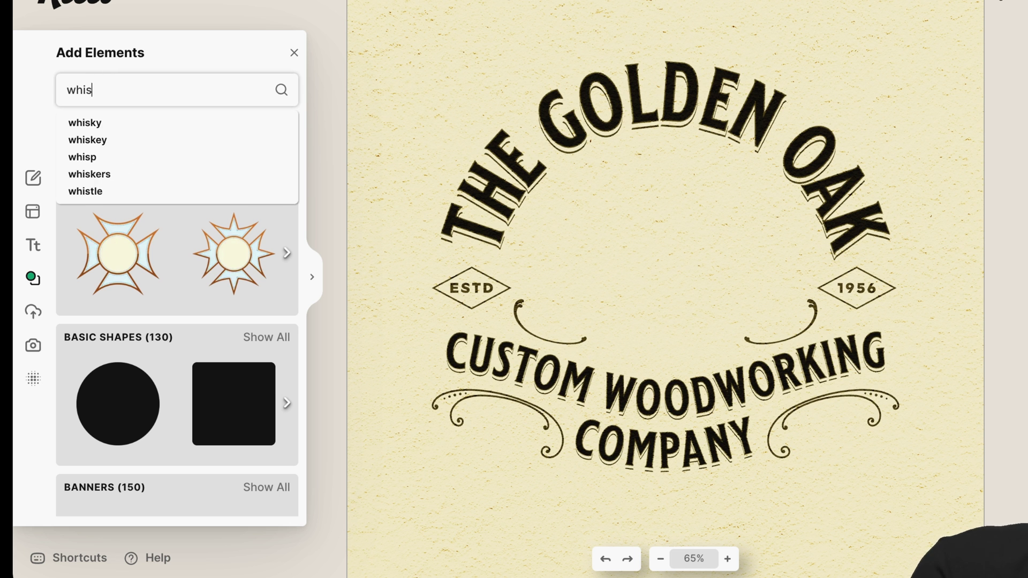
{"action": "type", "text": "key"}
{"action": "key", "text": "Return"}
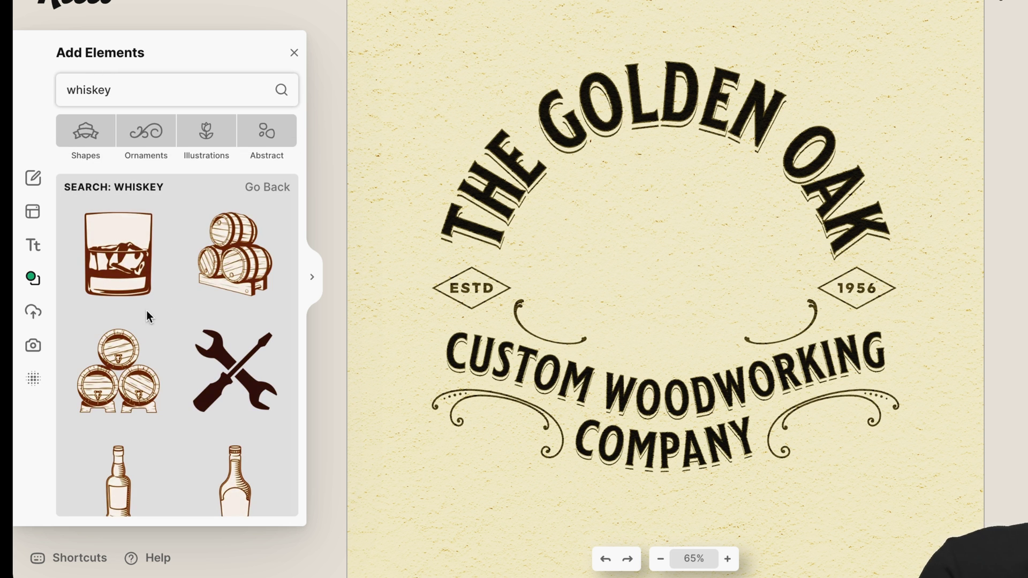
{"action": "left_click", "coordinate": [273, 265]}
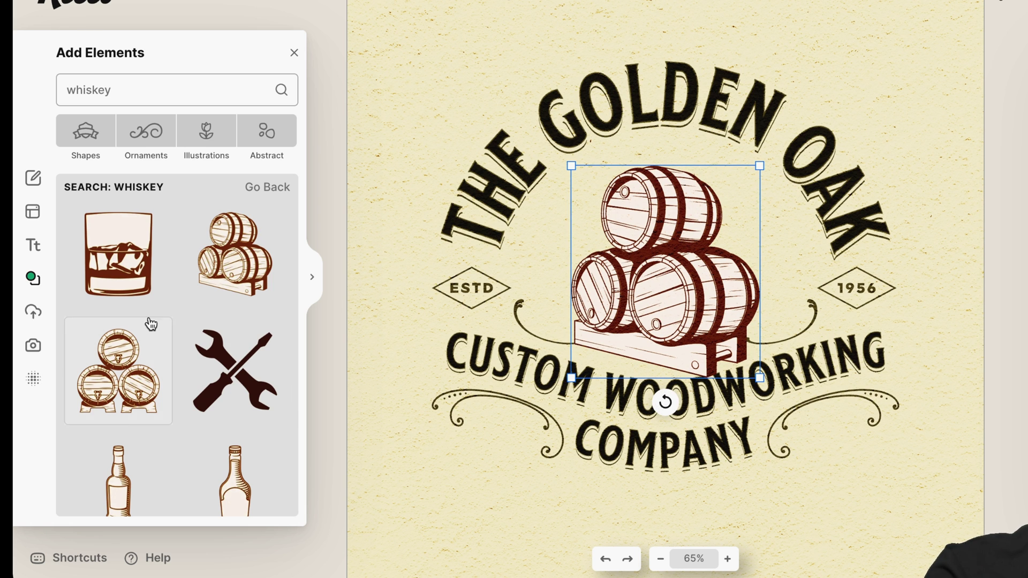
- Centre the front-facing barrel pyramid under the arched title and recolor its dark red parts with the palette's olive brown
{"action": "scroll", "coordinate": [160, 311], "scroll_direction": "down", "scroll_amount": 3}
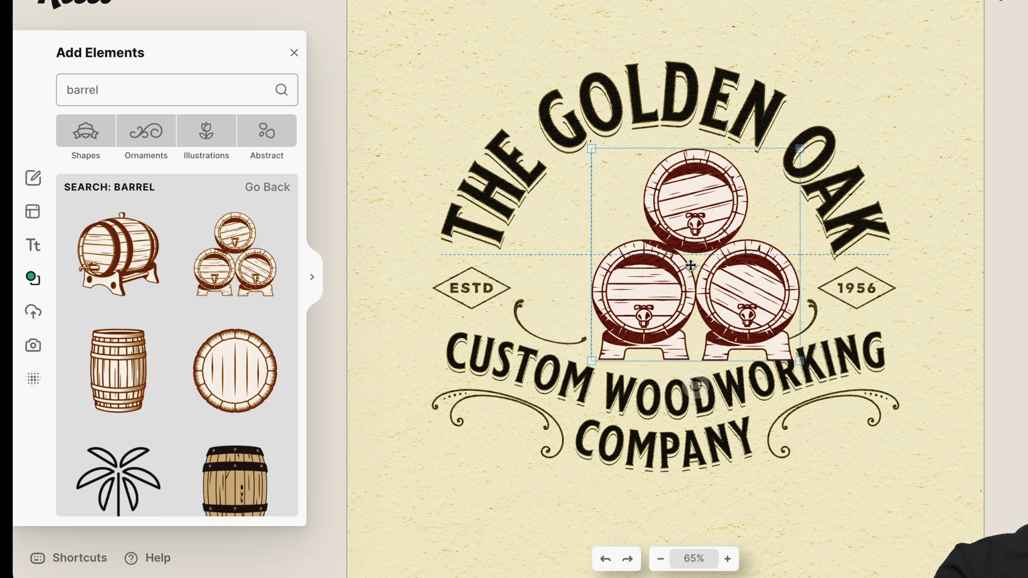
{"action": "left_click_drag", "start_coordinate": [811, 355], "coordinate": [776, 358]}
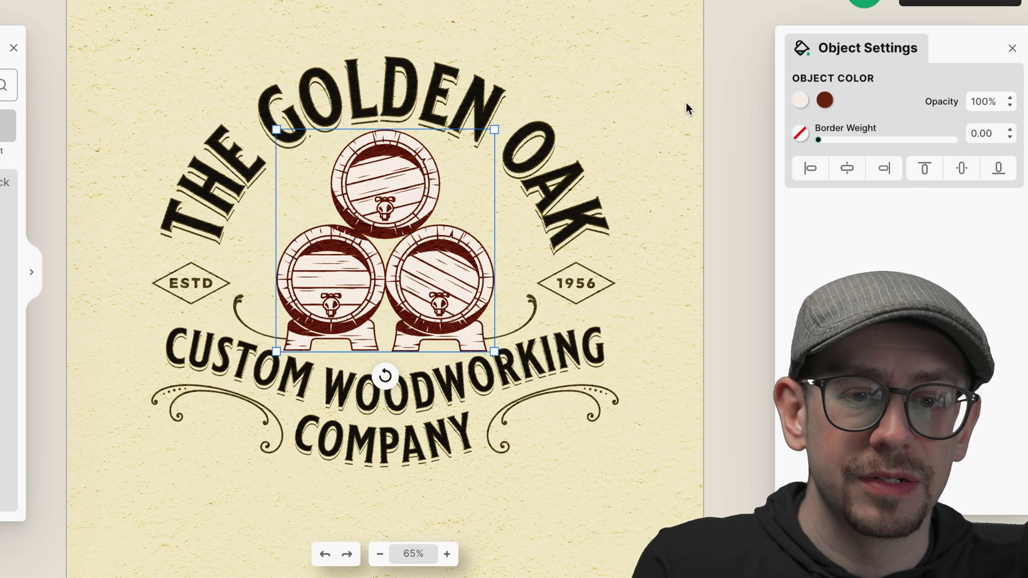
{"action": "left_click", "coordinate": [827, 105]}
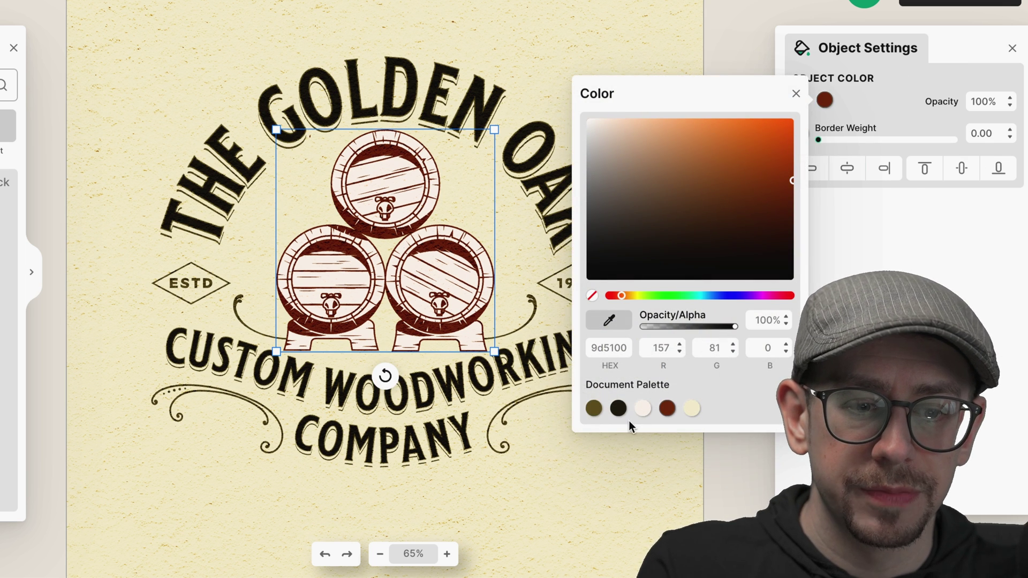
{"action": "left_click", "coordinate": [594, 410]}
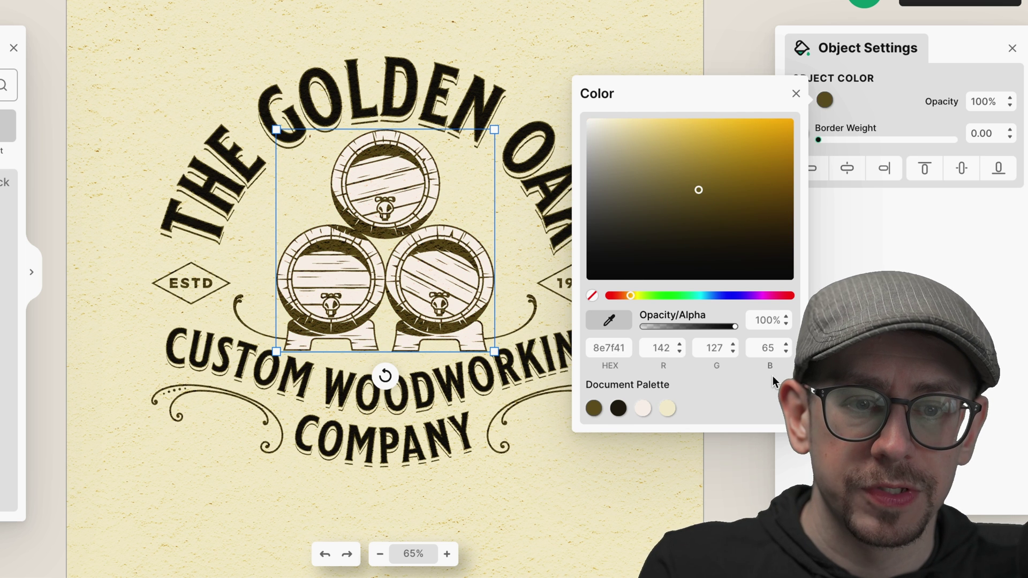
{"action": "left_click", "coordinate": [617, 411]}
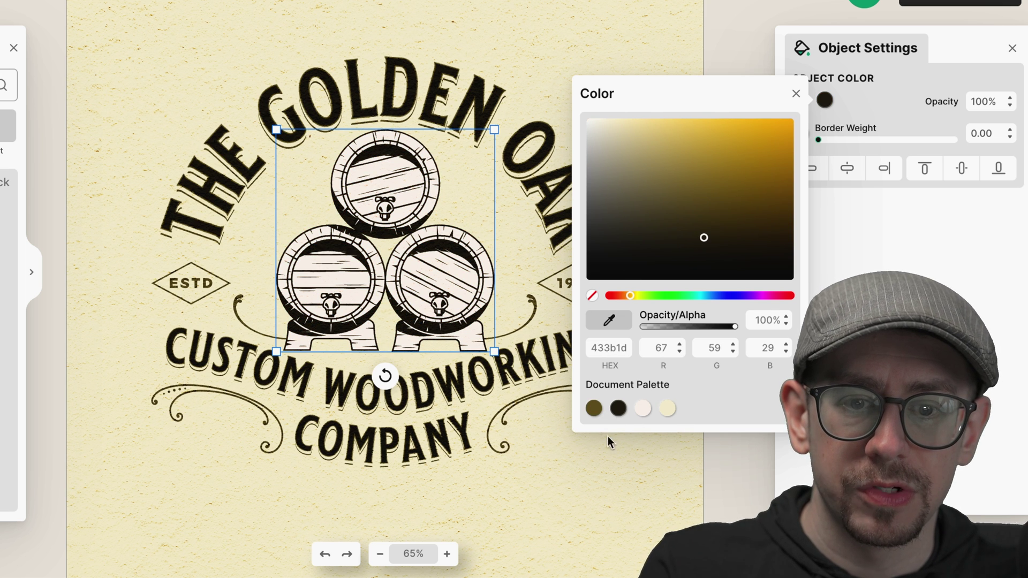
{"action": "left_click", "coordinate": [594, 409]}
{"action": "left_click", "coordinate": [500, 282]}
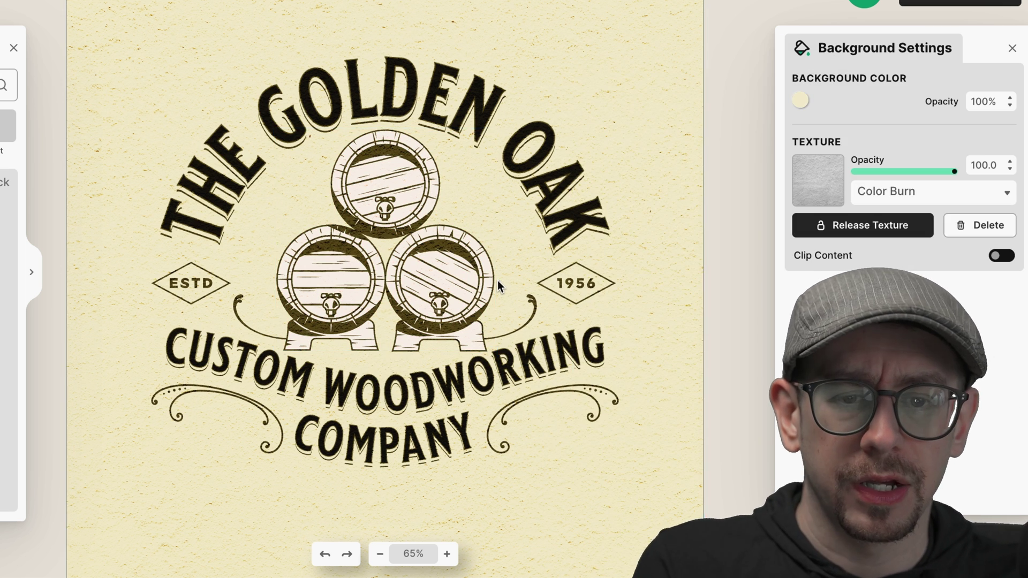
{"action": "left_click", "coordinate": [490, 279]}
{"action": "key", "text": "Escape"}
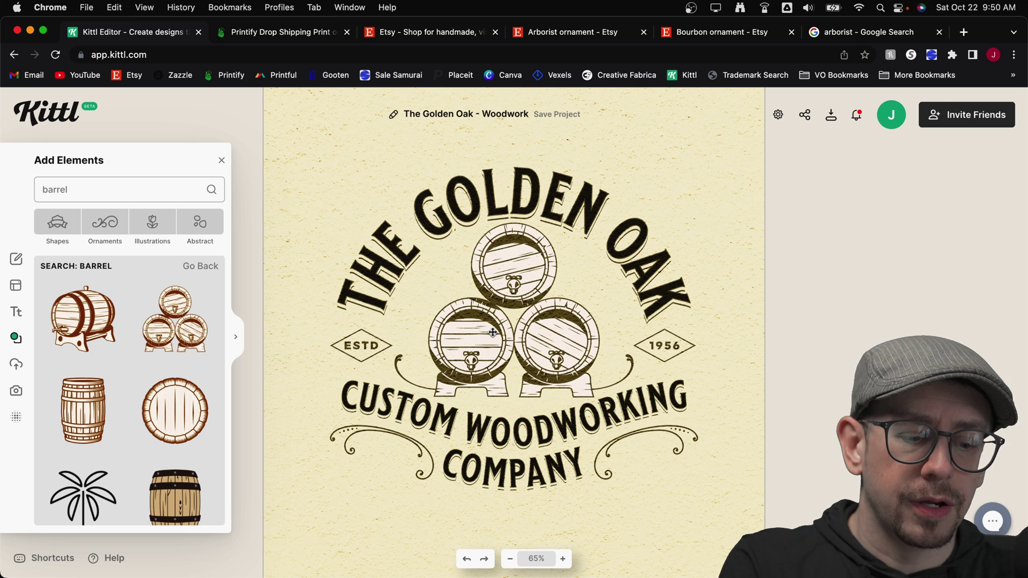
- Delete the ESTD and 1956 labels with their diamond frames, plus the swirl ornaments around the lower text
{"action": "left_click", "coordinate": [343, 341]}
{"action": "key", "text": "Delete"}
{"action": "left_click", "coordinate": [680, 343]}
{"action": "key", "text": "Delete"}
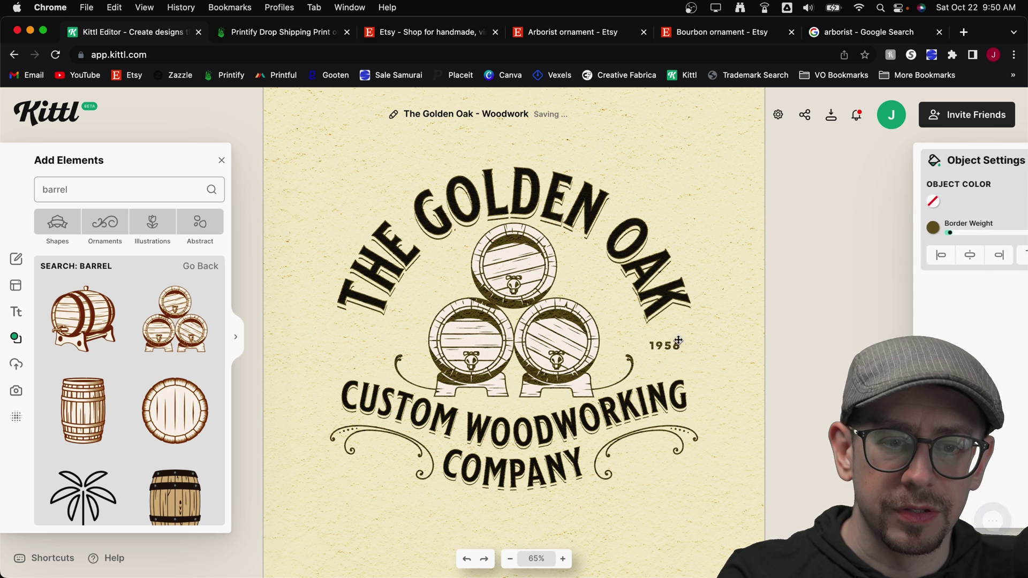
{"action": "key", "text": "Delete"}
{"action": "left_click", "coordinate": [428, 387]}
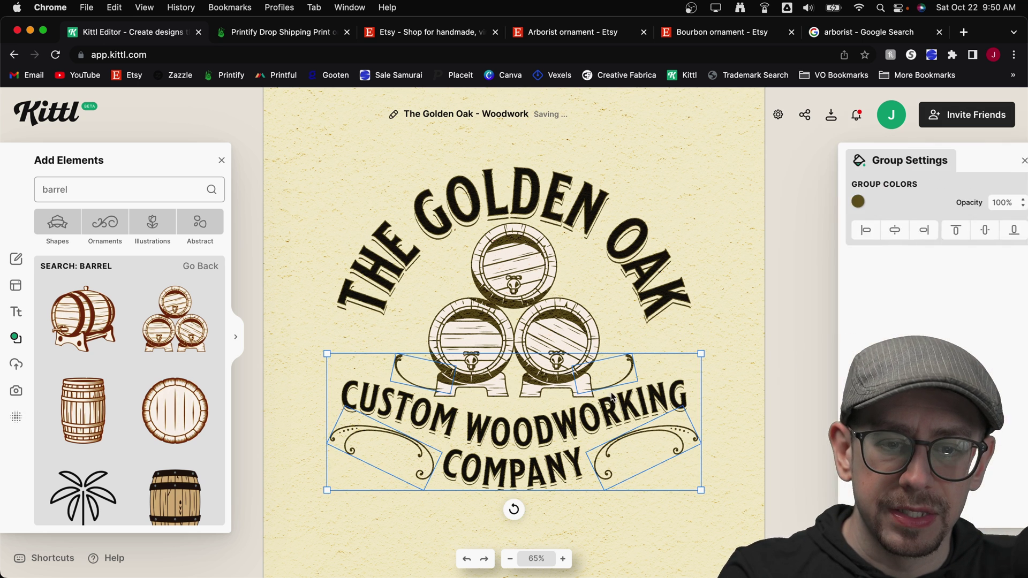
- Replace the template wording with DRANK LOTS OF in the arch above the barrels and BOURBON and 2022 below them
{"action": "left_click", "coordinate": [672, 285]}
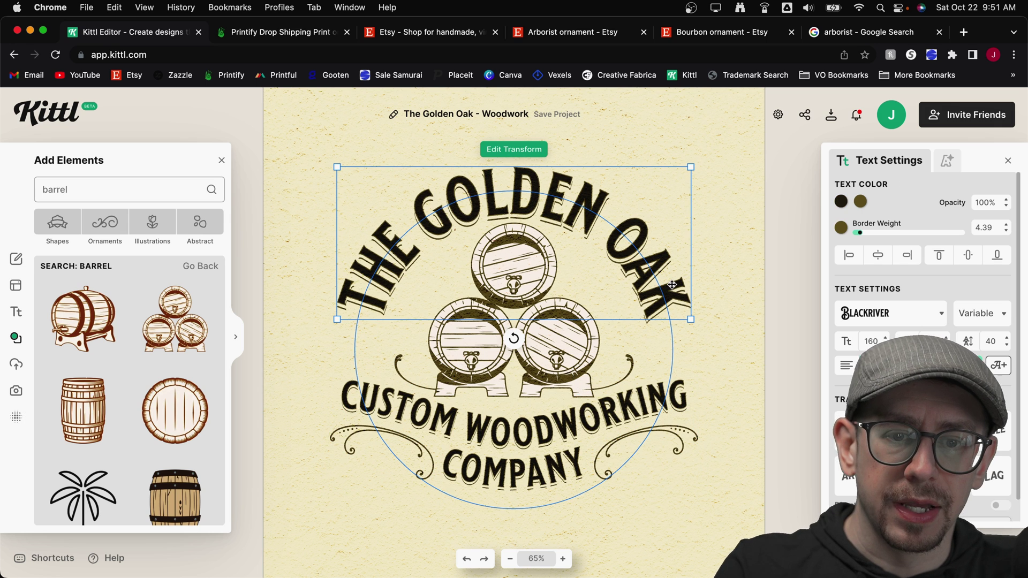
{"action": "double_click", "coordinate": [579, 202]}
{"action": "key", "text": "super+a"}
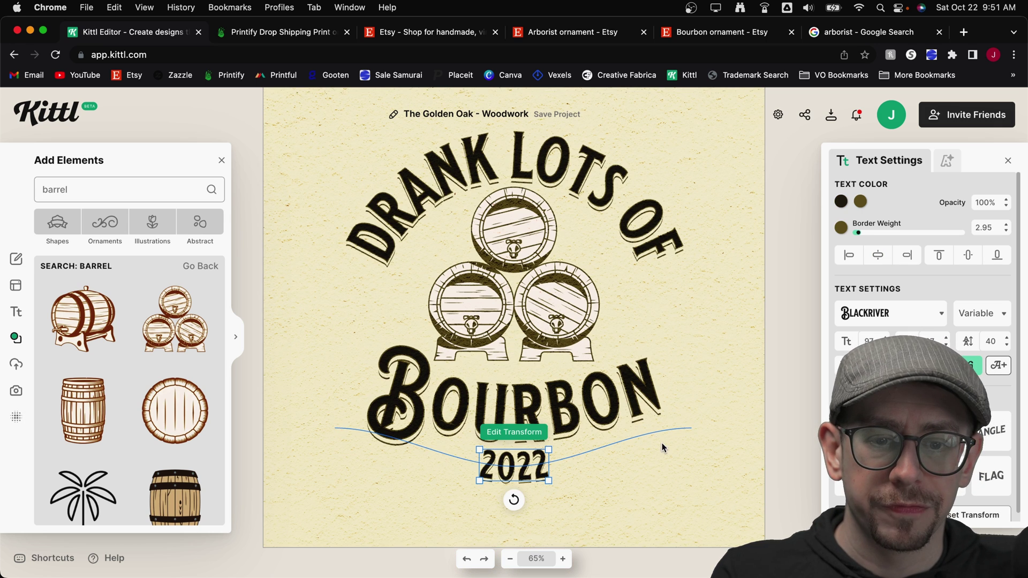
{"action": "left_click", "coordinate": [666, 465]}
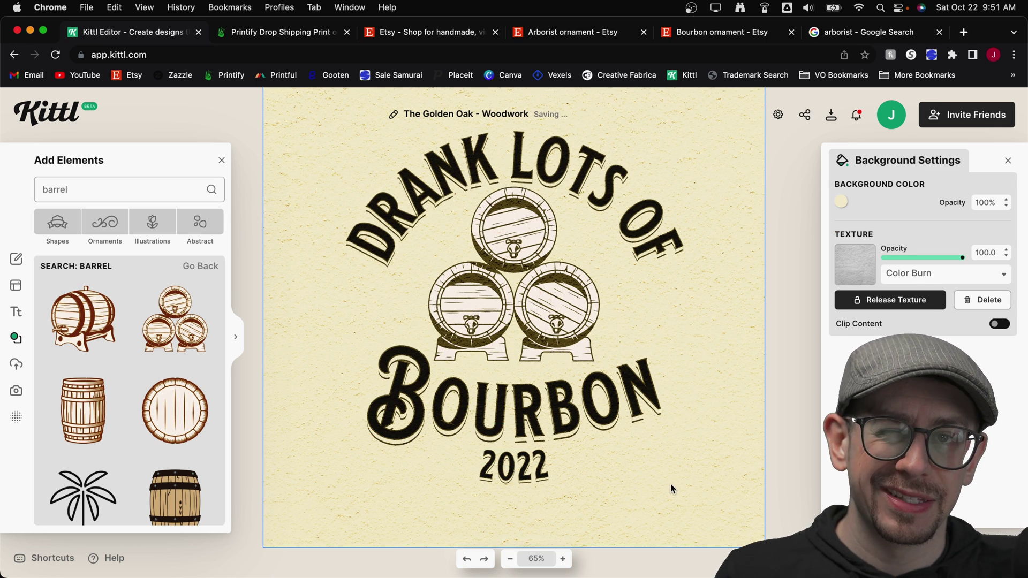
- Clear the barrel search and add mirrored holly ornaments in olive brown on both sides of the barrel pyramid
{"action": "left_click", "coordinate": [127, 190]}
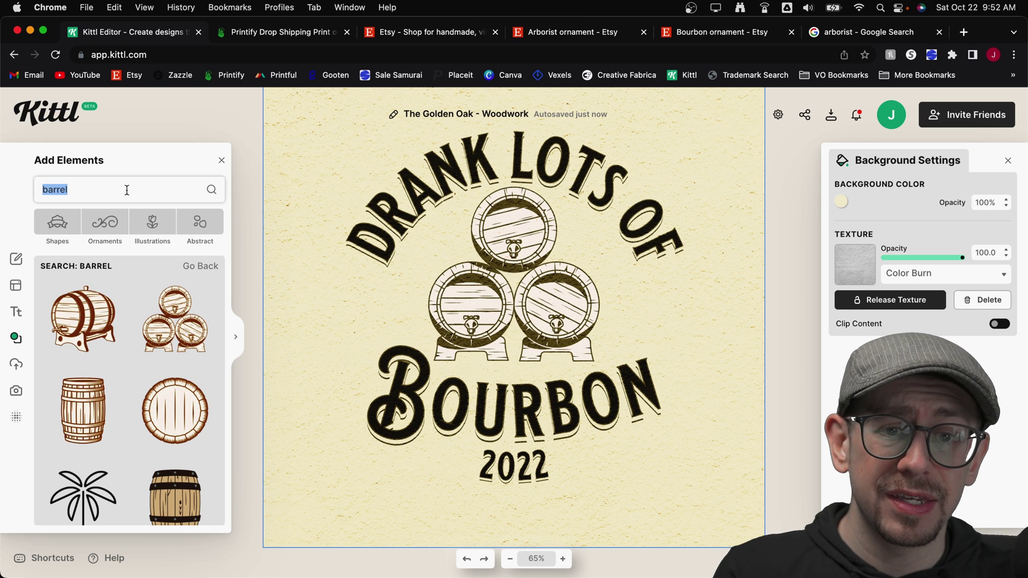
{"action": "key", "text": "BackSpace"}
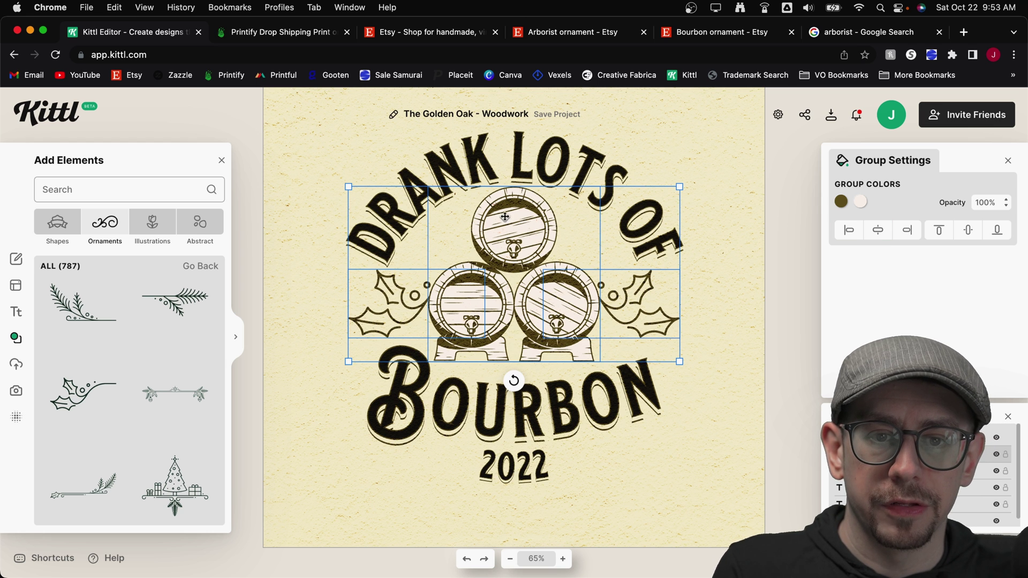
{"action": "left_click", "coordinate": [545, 144]}
{"action": "left_click", "coordinate": [805, 294]}
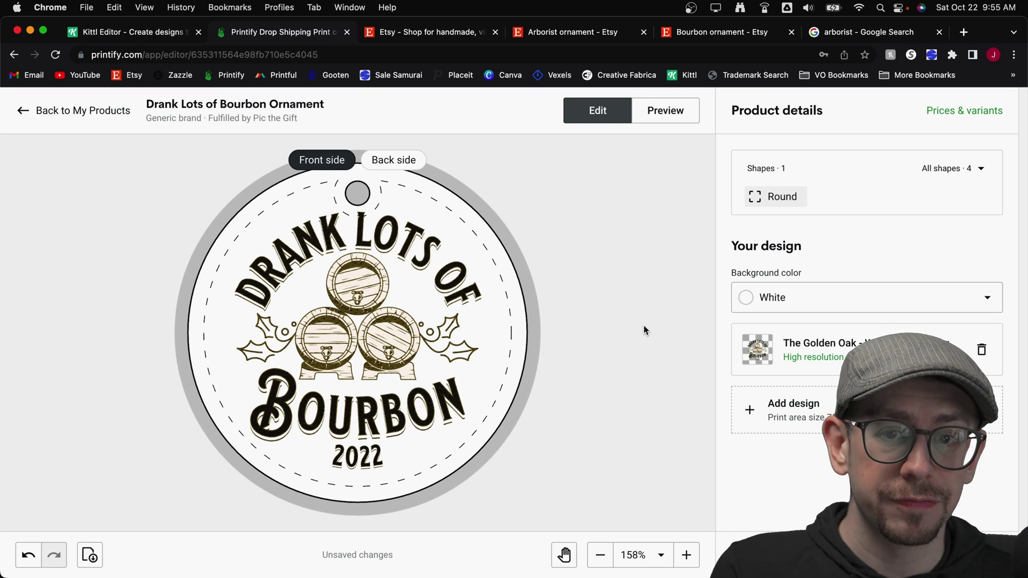
- Position the bourbon design on the front of the round Printify ornament, with its arched lettering just below the hanging hole
{"action": "left_click_drag", "start_coordinate": [452, 295], "coordinate": [418, 302]}
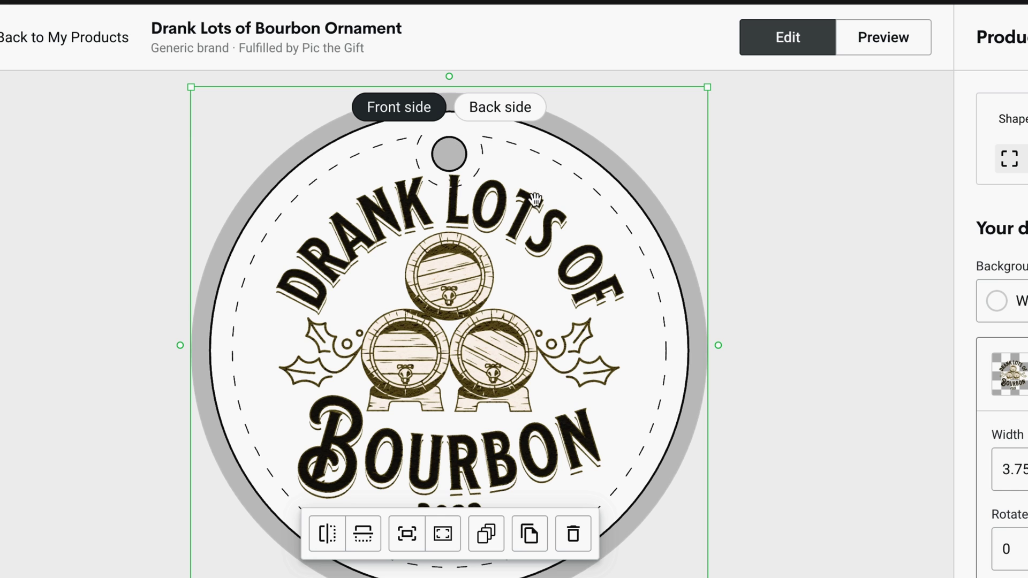
{"action": "left_click_drag", "start_coordinate": [417, 234], "coordinate": [417, 235]}
{"action": "left_click_drag", "start_coordinate": [532, 212], "coordinate": [533, 223]}
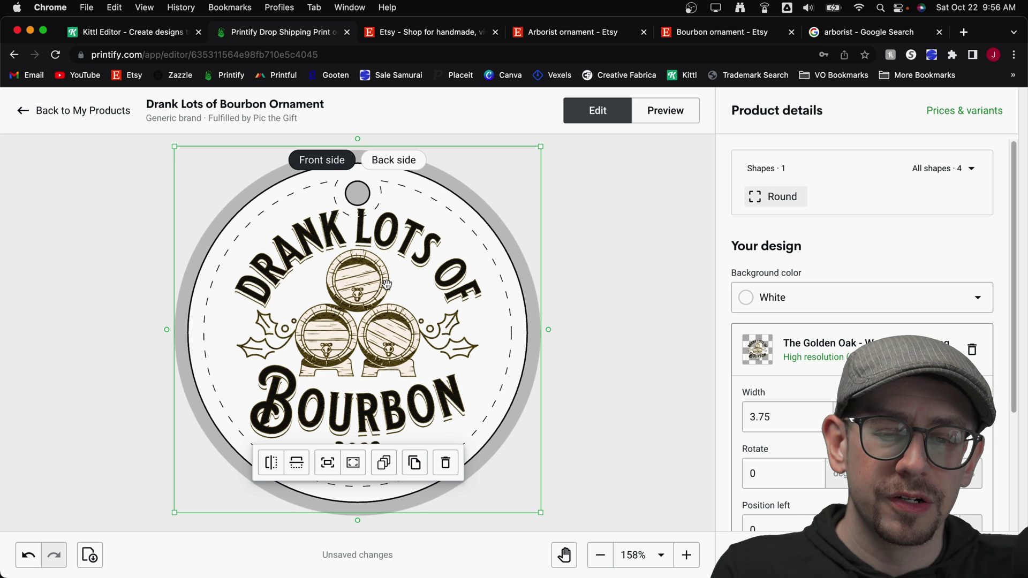
{"action": "left_click_drag", "start_coordinate": [386, 284], "coordinate": [386, 289]}
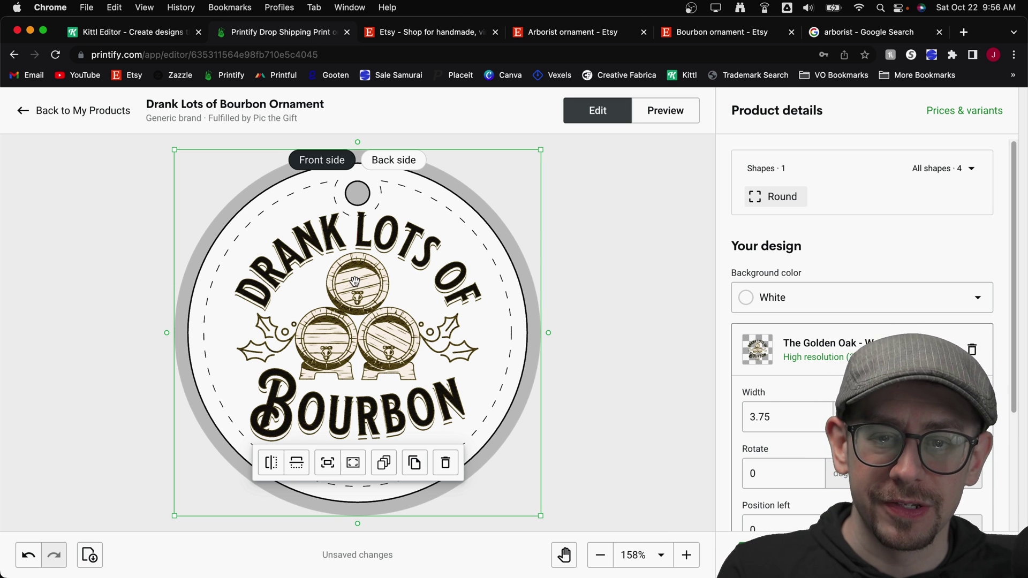
- Enlarge the design on the ornament's front to a width of 4.57 in and preview the product
{"action": "left_click_drag", "start_coordinate": [399, 351], "coordinate": [403, 353]}
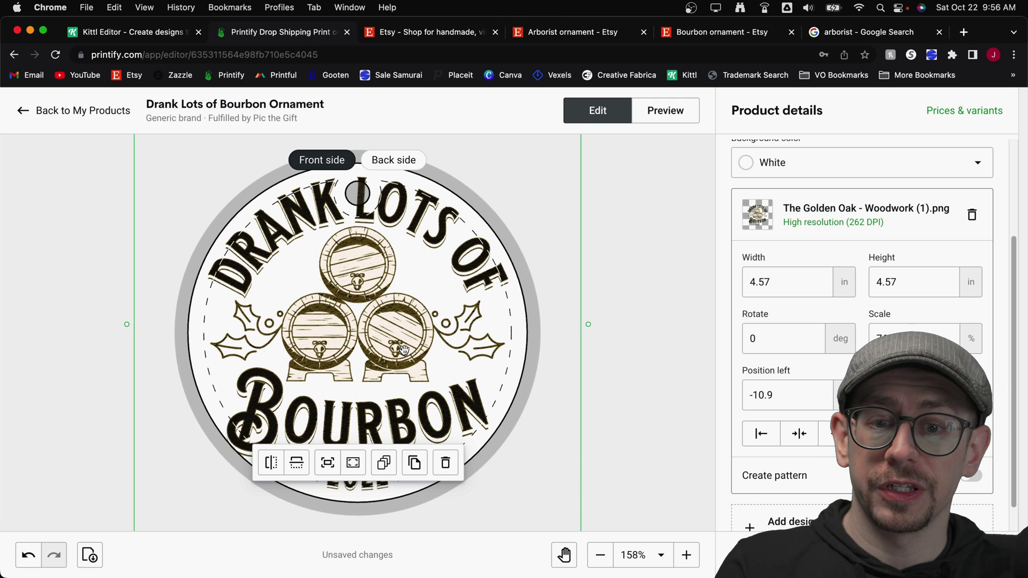
{"action": "left_click", "coordinate": [547, 283]}
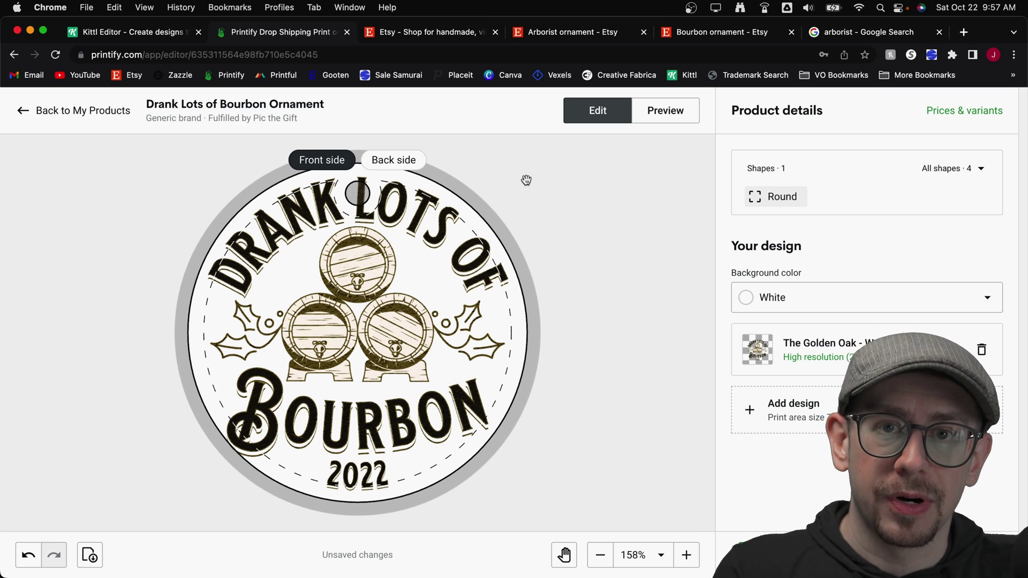
{"action": "left_click", "coordinate": [669, 121]}
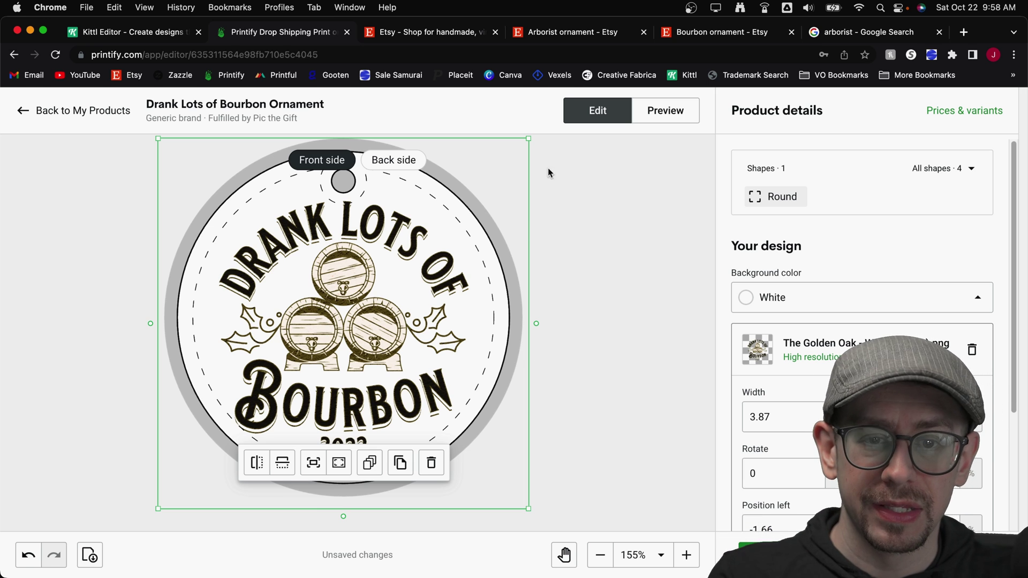
- Shift the 3.87 in wide design slightly down from the hanging hole and preview the ornament
{"action": "left_click_drag", "start_coordinate": [449, 258], "coordinate": [449, 262]}
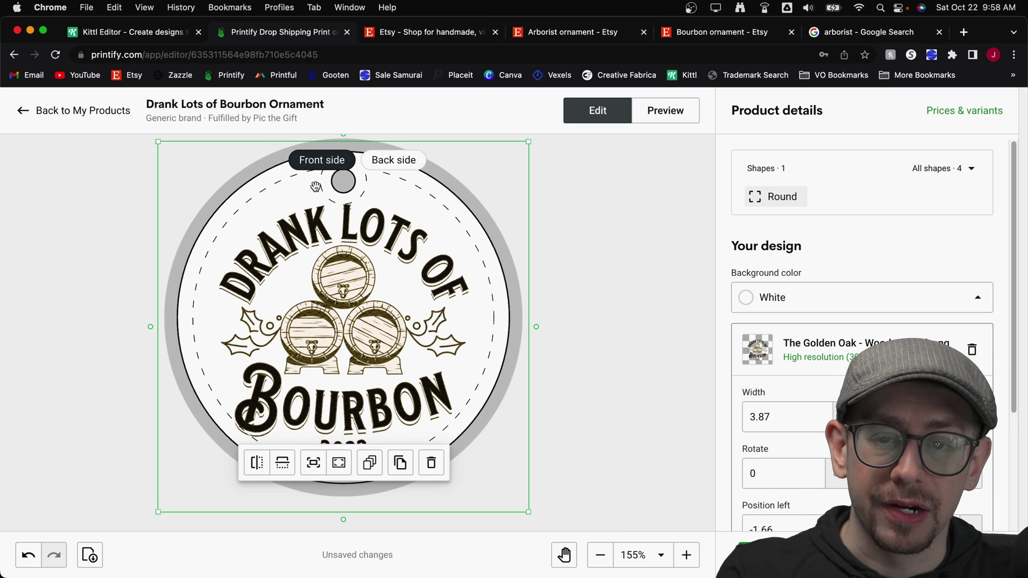
{"action": "left_click", "coordinate": [589, 318]}
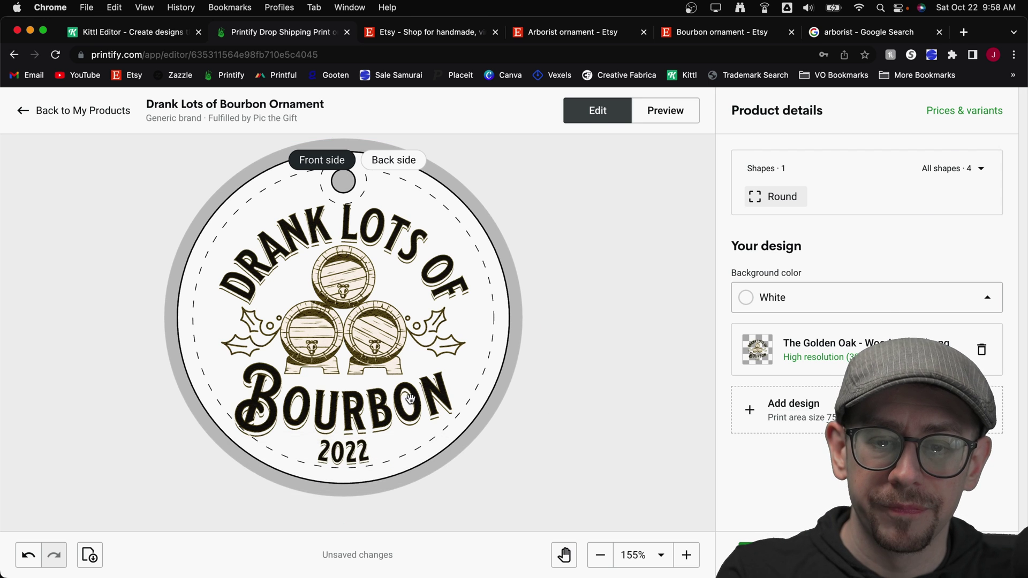
{"action": "left_click", "coordinate": [665, 110]}
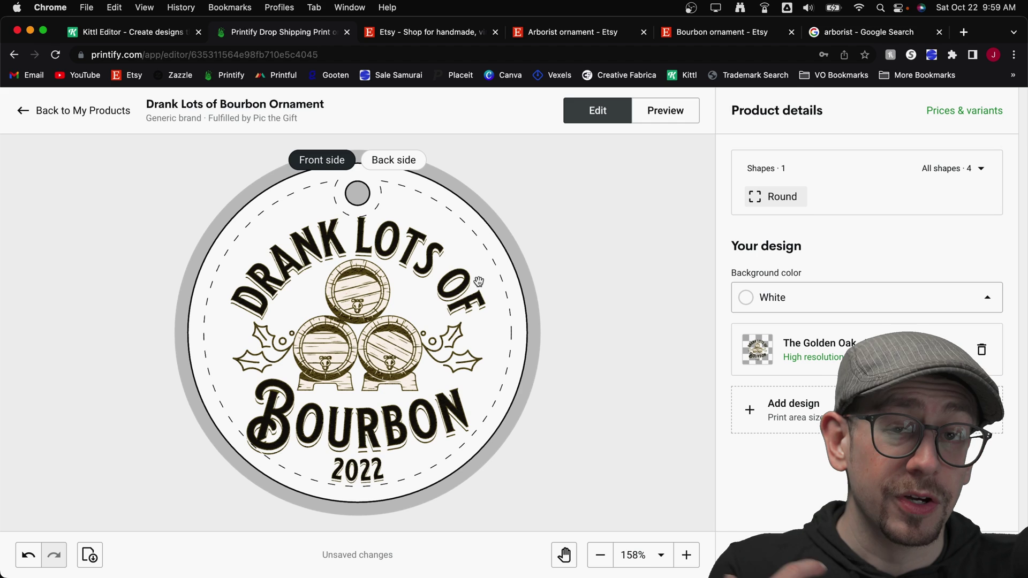
- Nudge the design upward on the ornament and resize it to a width of 4.5 in
{"action": "left_click", "coordinate": [478, 281]}
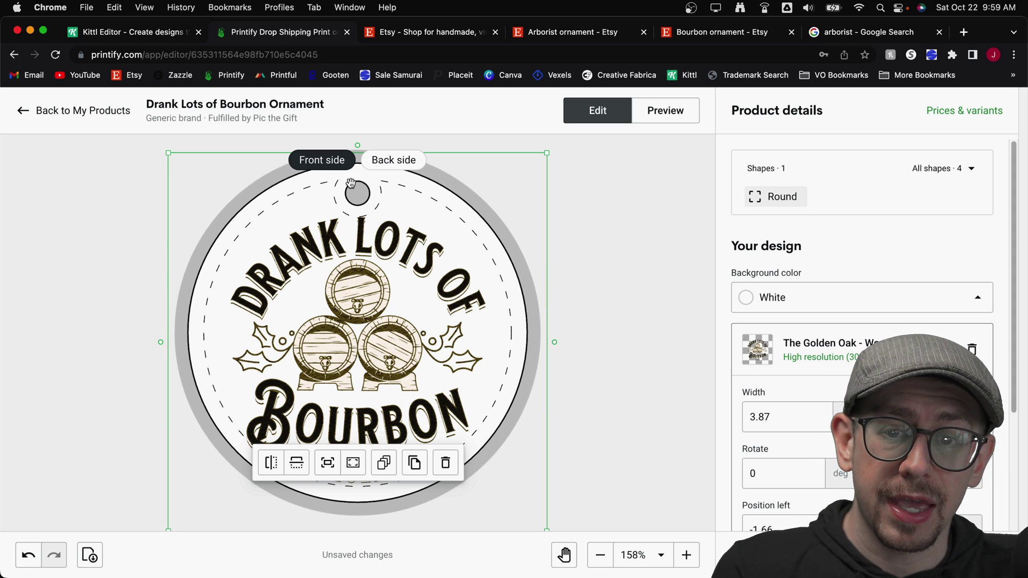
{"action": "key", "text": "Up"}
{"action": "key", "text": "Up"}
{"action": "key", "text": "Up"}
{"action": "key", "text": "Up"}
{"action": "key", "text": "Up"}
{"action": "key", "text": "Up"}
{"action": "key", "text": "Up"}
{"action": "key", "text": "Up"}
{"action": "key", "text": "Up"}
{"action": "key", "text": "Up"}
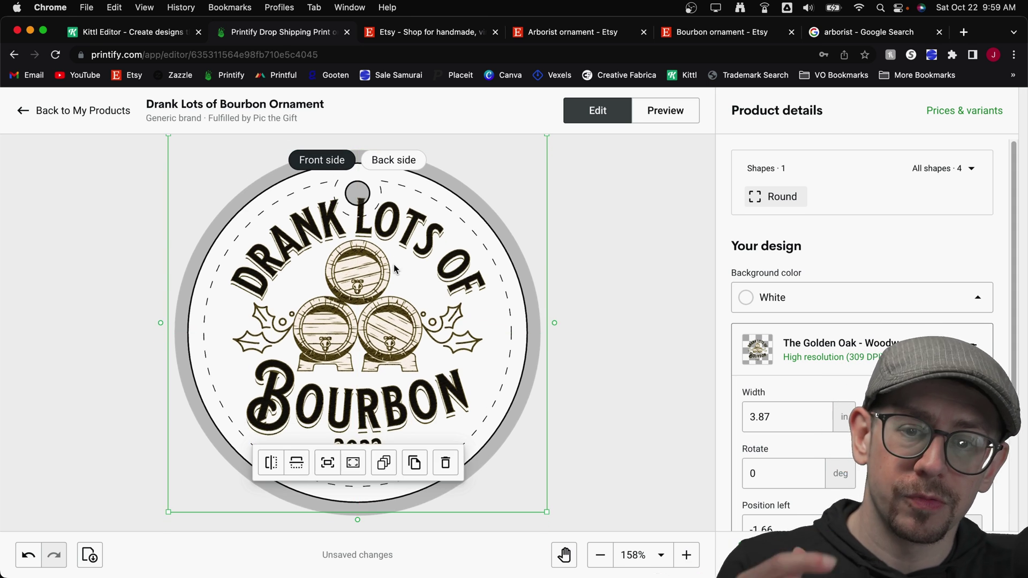
{"action": "key", "text": "Up"}
{"action": "key", "text": "Up"}
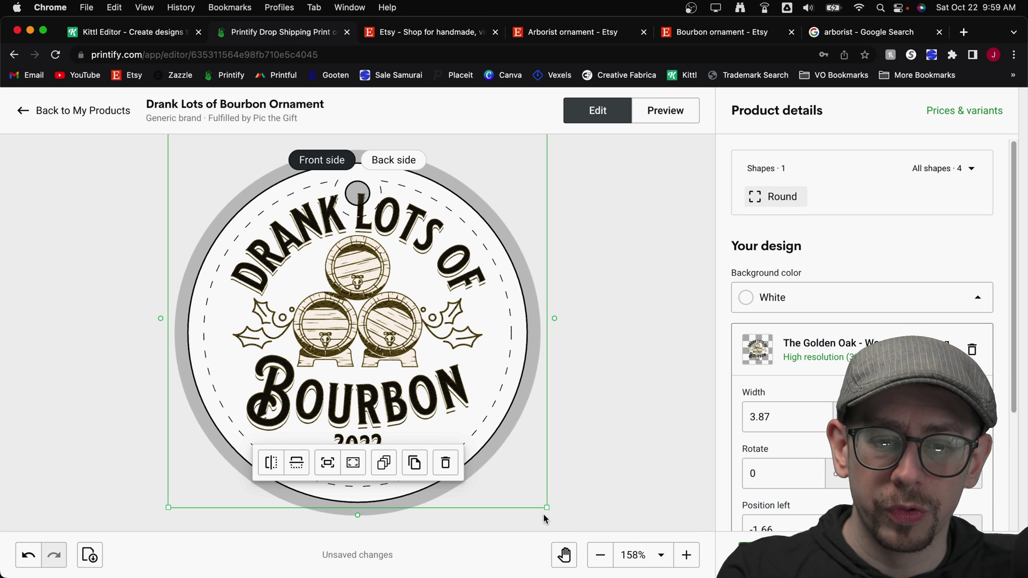
{"action": "left_click_drag", "start_coordinate": [545, 507], "coordinate": [498, 414]}
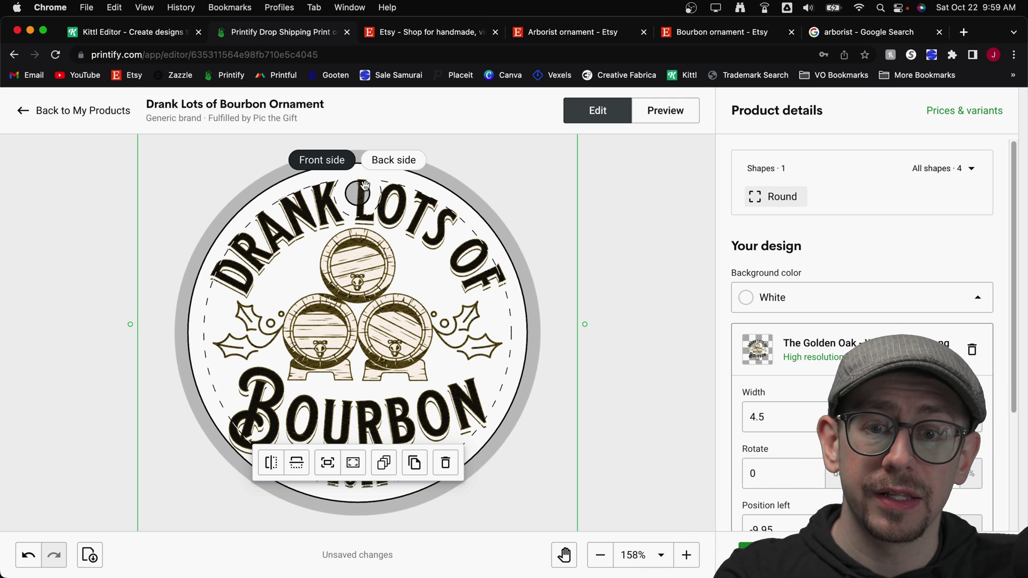
- Switch to Kittl and widen the gap between DRANK and LOTS in the arched title
{"action": "left_click", "coordinate": [131, 32]}
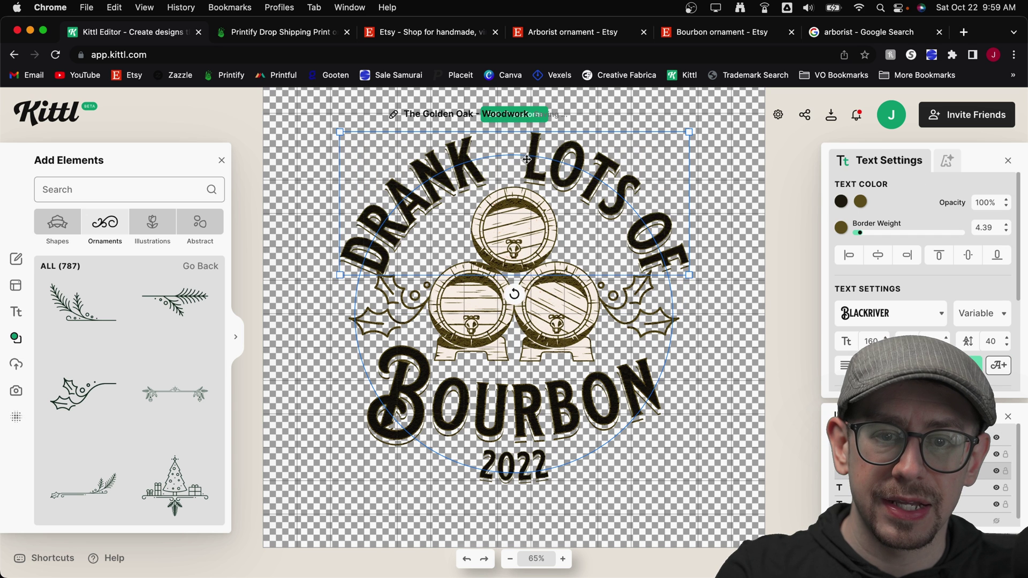
{"action": "double_click", "coordinate": [525, 149]}
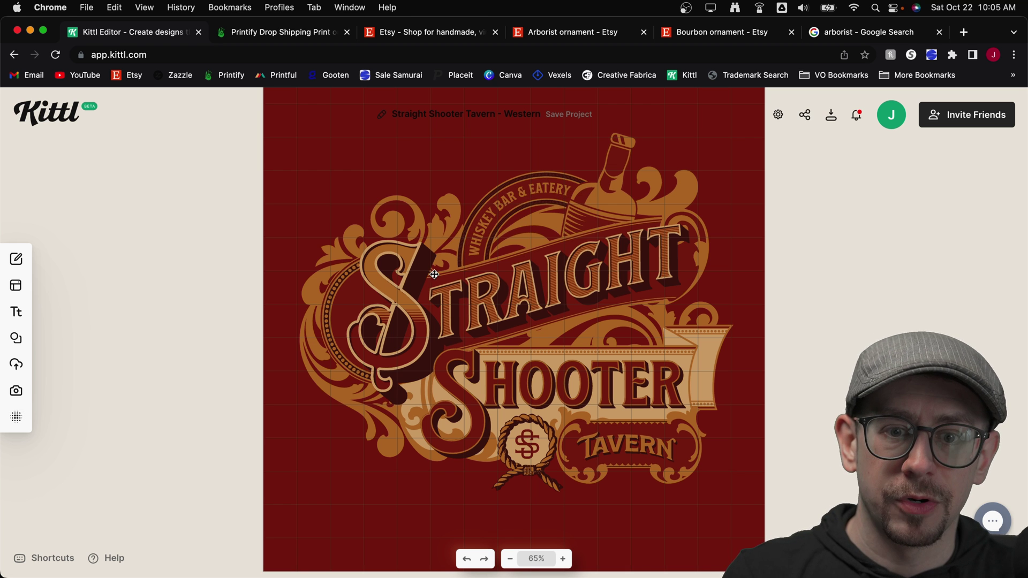
- Replace STRAIGHT in the Straight Shooter Tavern template with DRANK LOTS, fitting both words along the slanted ribbon
{"action": "left_click", "coordinate": [557, 275]}
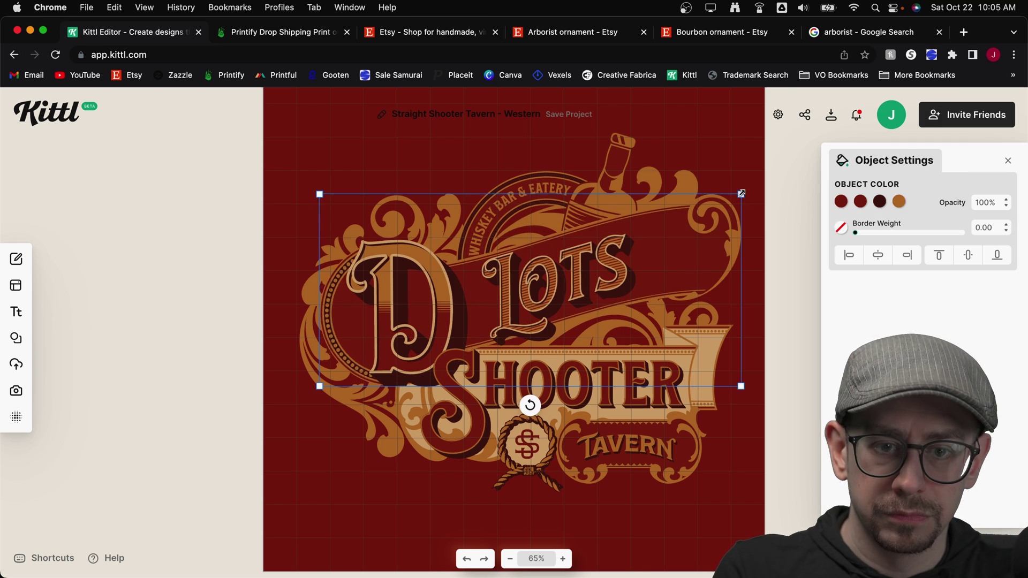
{"action": "double_click", "coordinate": [559, 289]}
{"action": "left_click_drag", "start_coordinate": [559, 289], "coordinate": [704, 307]}
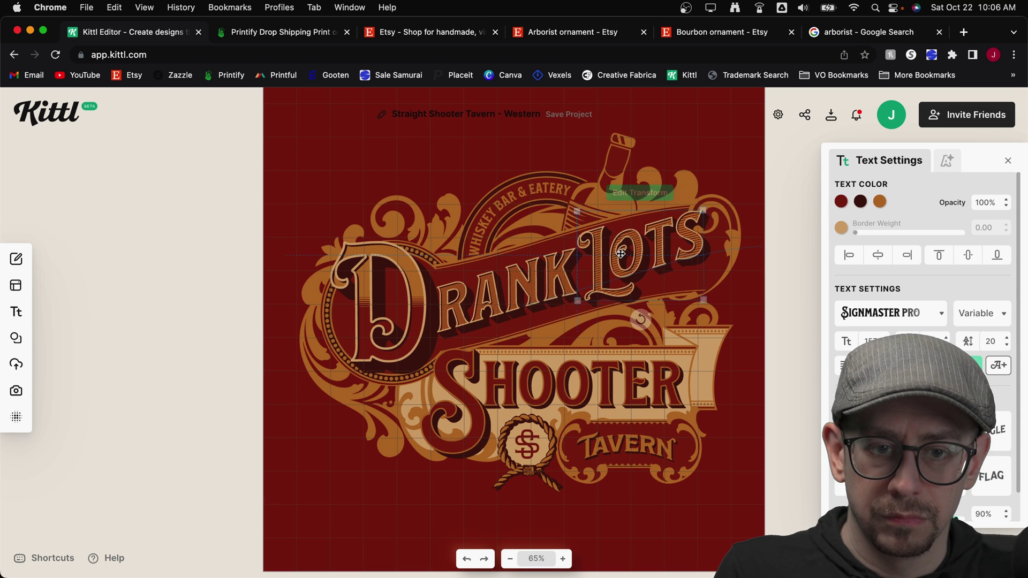
{"action": "left_click", "coordinate": [727, 241]}
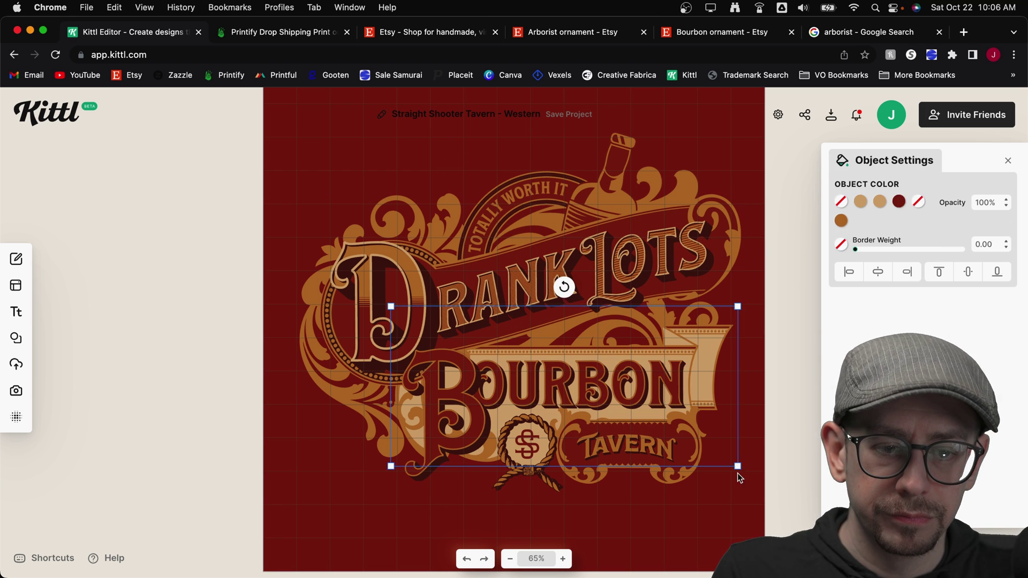
- Extend the pale banner behind BOURBON to fit the word and replace TAVERN with 2022
{"action": "left_click", "coordinate": [705, 352]}
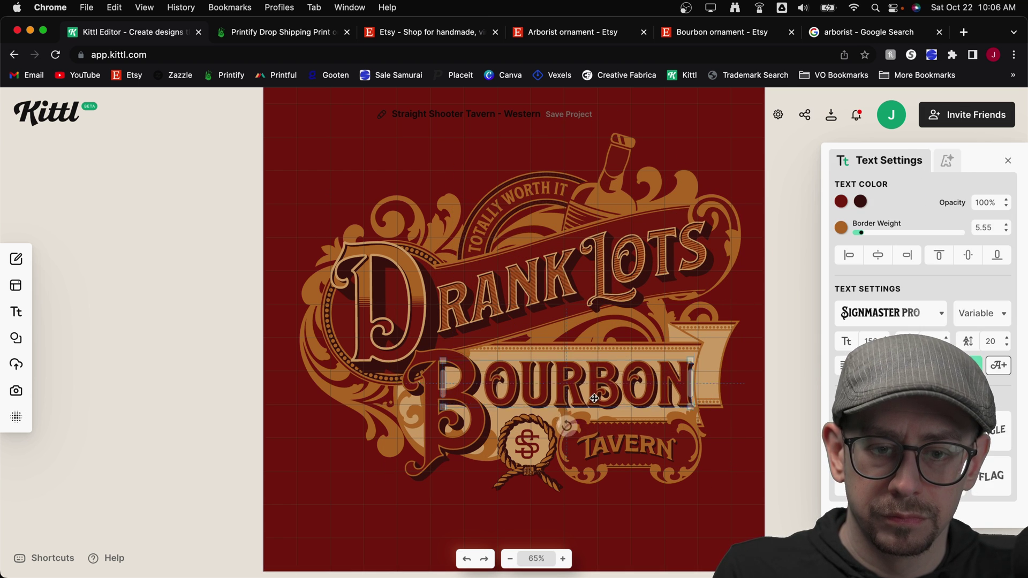
{"action": "type", "text": "202"}
{"action": "left_click", "coordinate": [775, 427]}
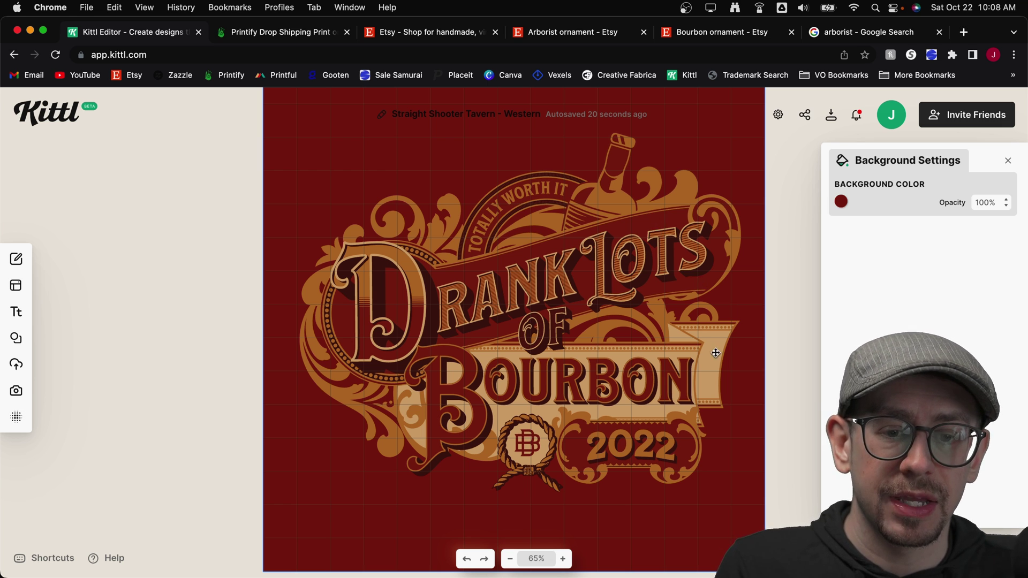
{"action": "left_click", "coordinate": [781, 428]}
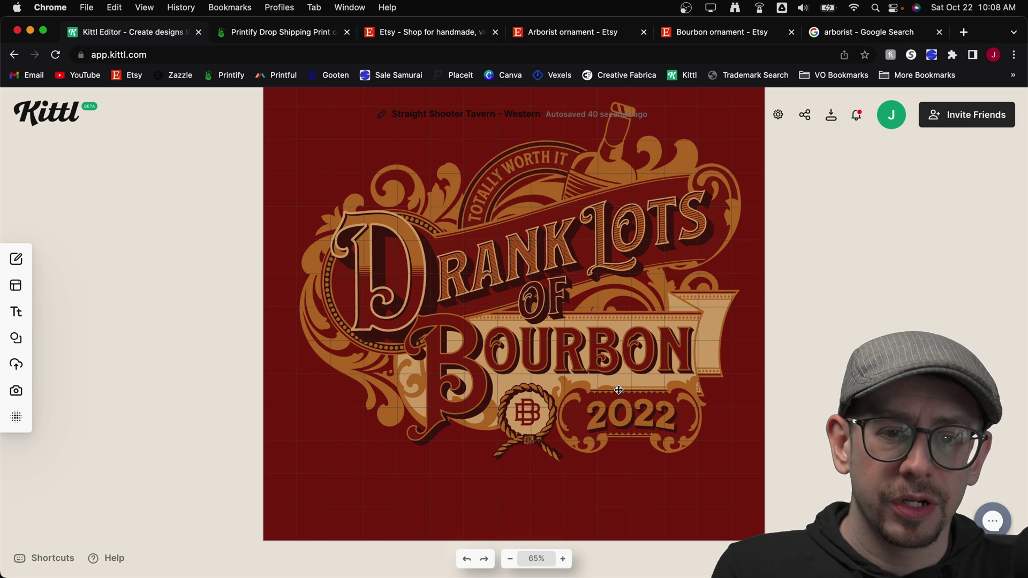
- Hide the dark red background layer so the design sits on a transparent canvas
{"action": "left_click", "coordinate": [563, 558]}
{"action": "left_click", "coordinate": [562, 558]}
{"action": "left_click", "coordinate": [562, 558]}
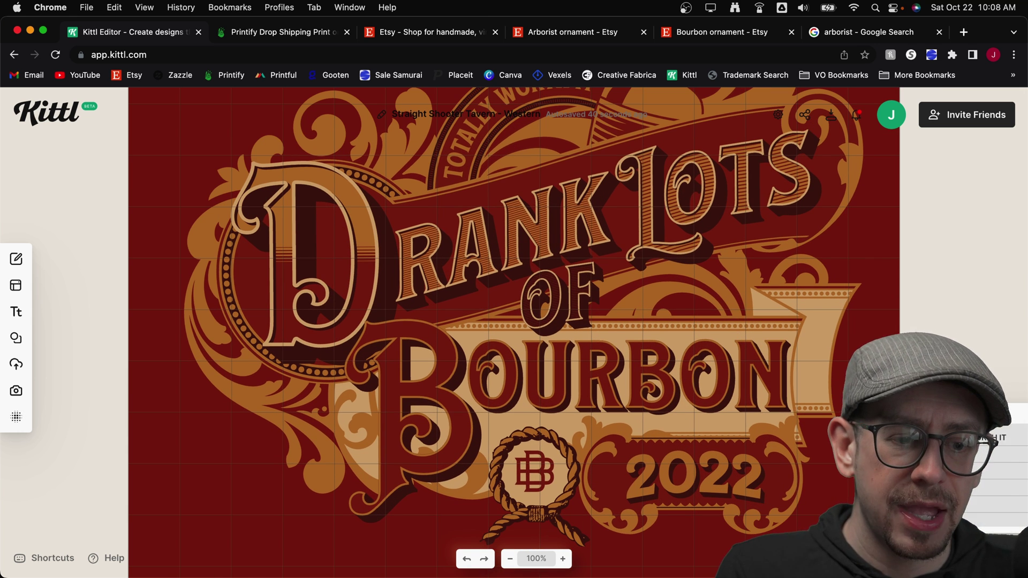
{"action": "left_click", "coordinate": [996, 512]}
{"action": "left_click", "coordinate": [562, 558]}
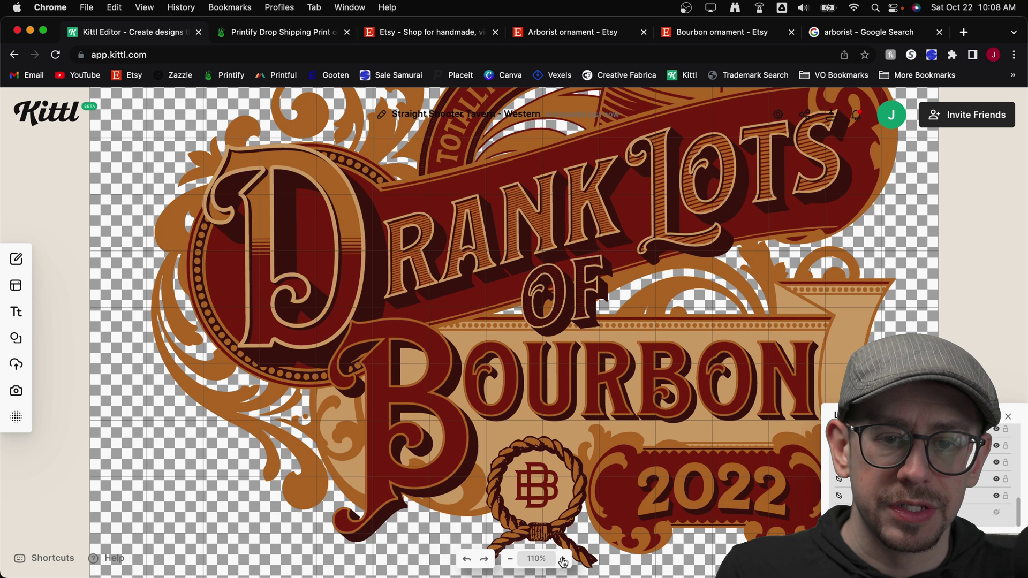
- Overlay a grey paper texture on the design, with its opacity lowered to 49.7 and clipped to the content
{"action": "mouse_move", "coordinate": [16, 383]}
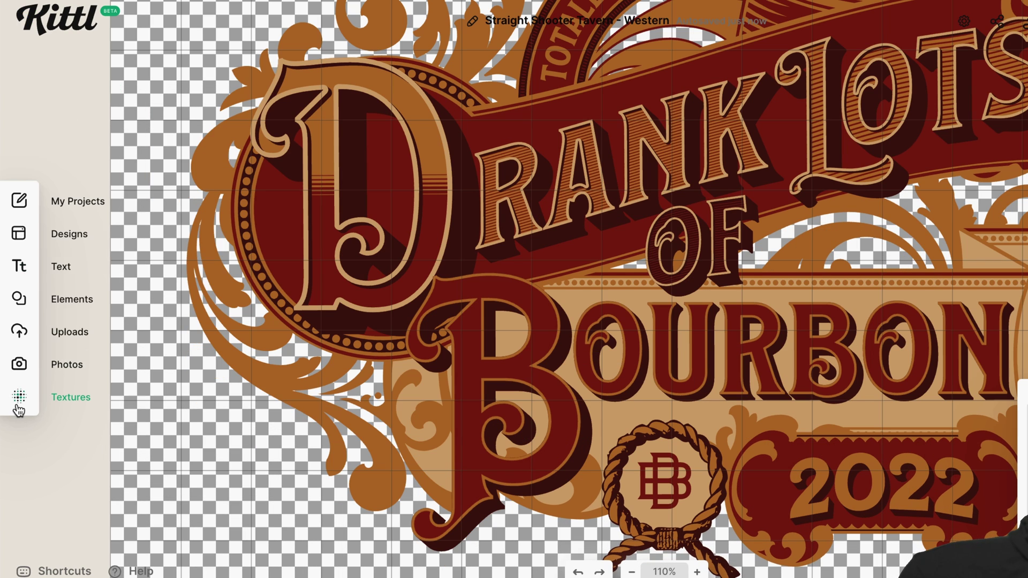
{"action": "left_click", "coordinate": [16, 417]}
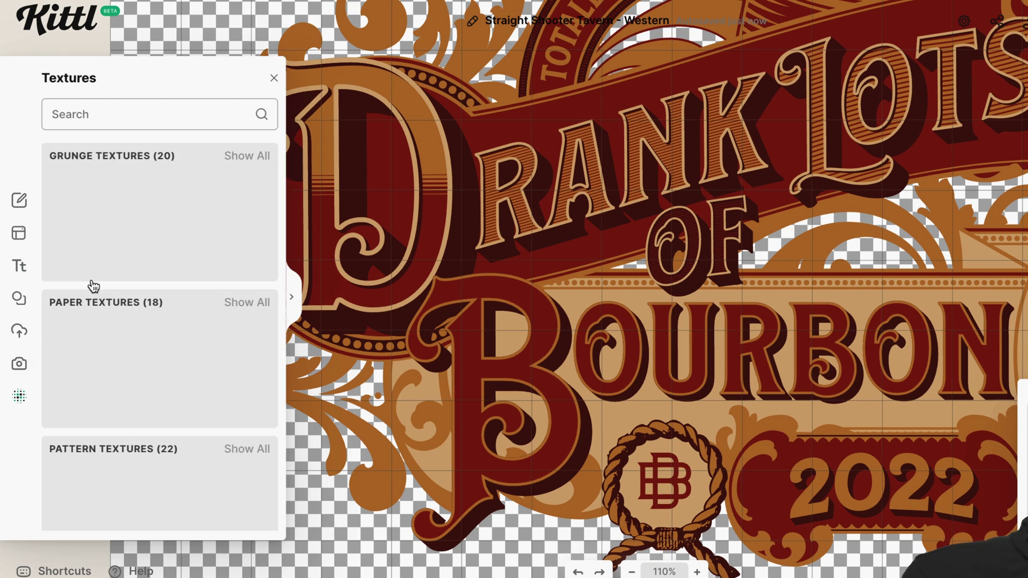
{"action": "left_click", "coordinate": [235, 303]}
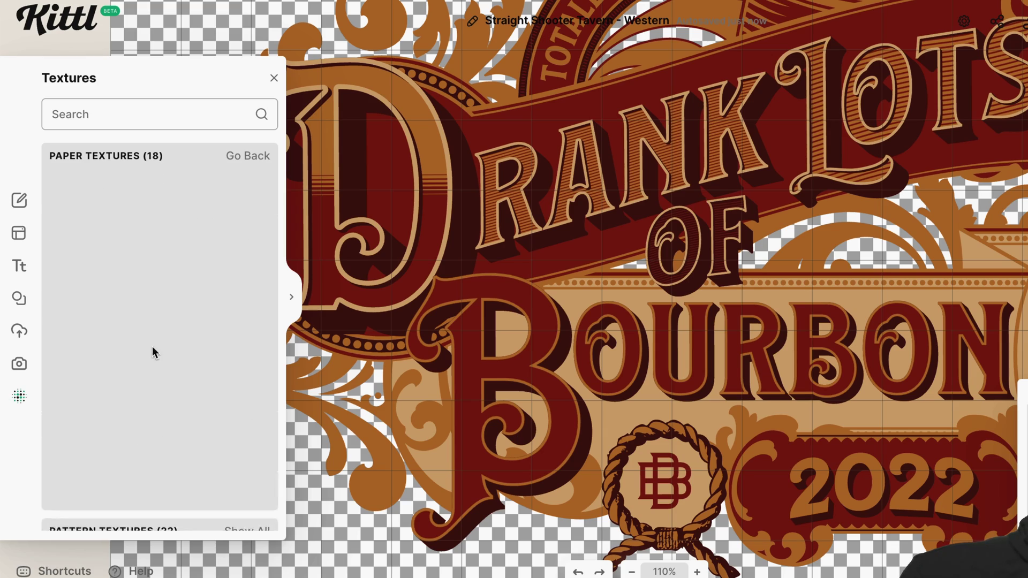
{"action": "scroll", "coordinate": [166, 287], "scroll_direction": "down", "scroll_amount": 1}
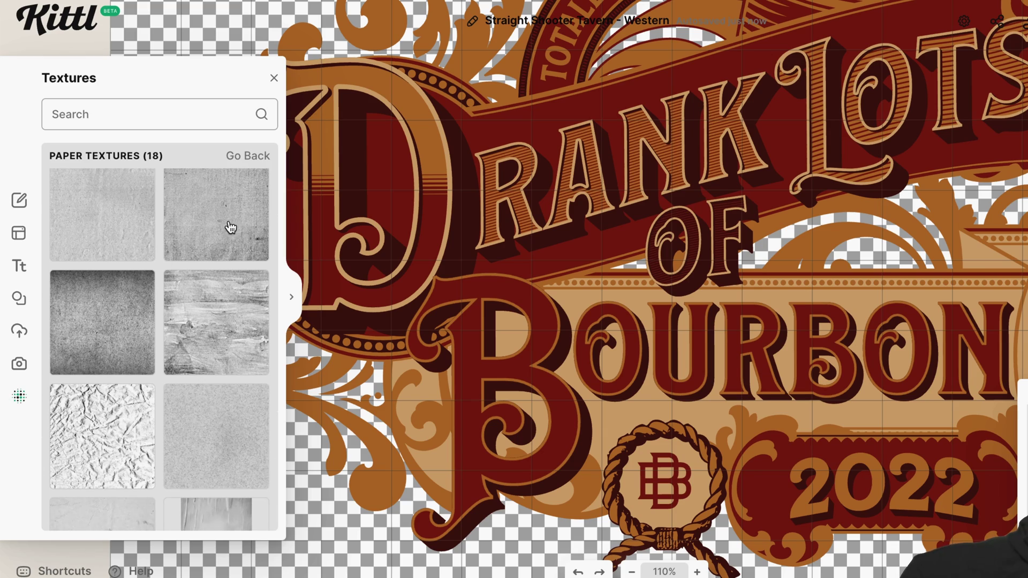
{"action": "left_click", "coordinate": [227, 227]}
{"action": "scroll", "coordinate": [222, 344], "scroll_direction": "down", "scroll_amount": 3}
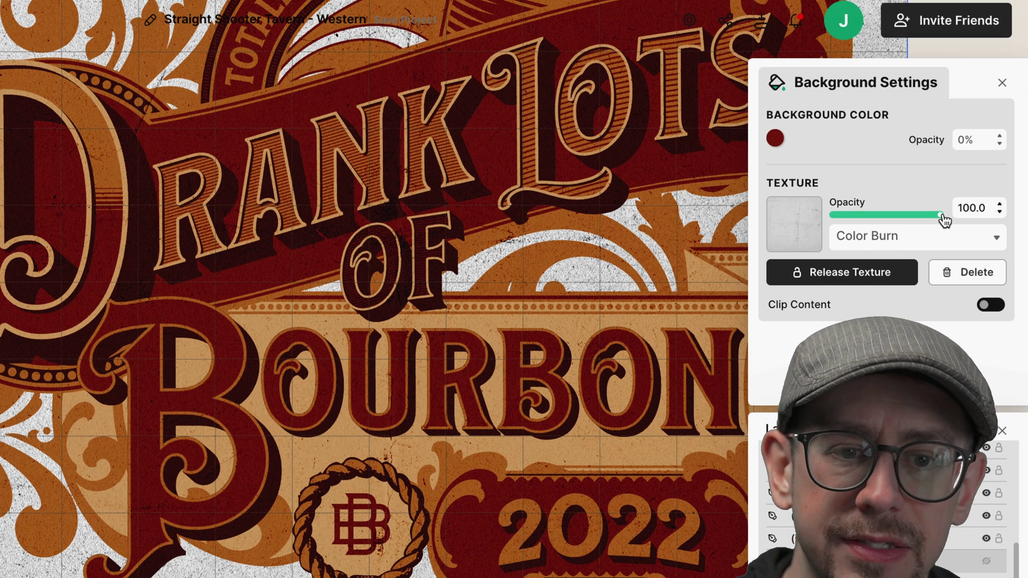
{"action": "left_click_drag", "start_coordinate": [940, 219], "coordinate": [886, 219]}
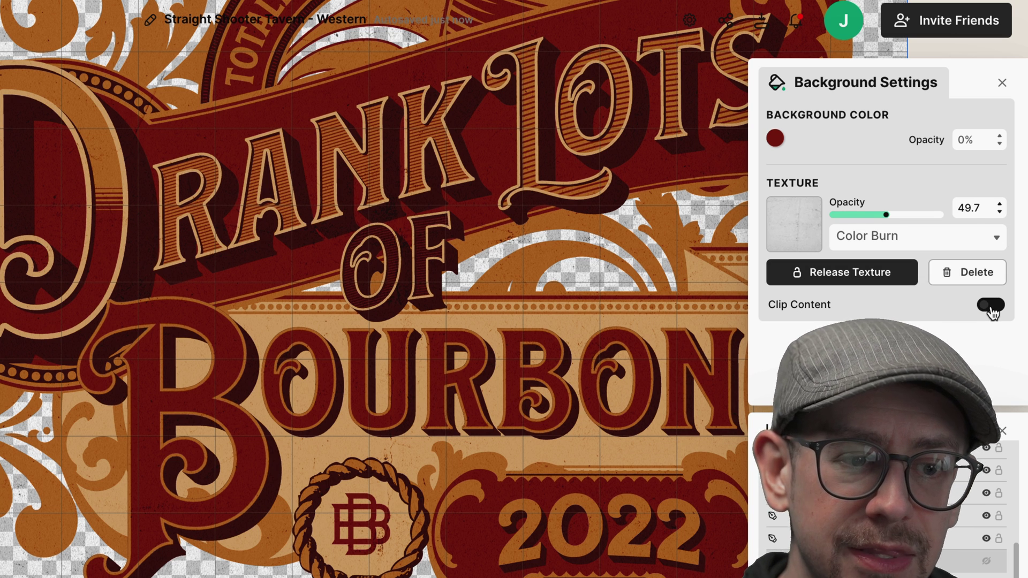
{"action": "left_click", "coordinate": [991, 305]}
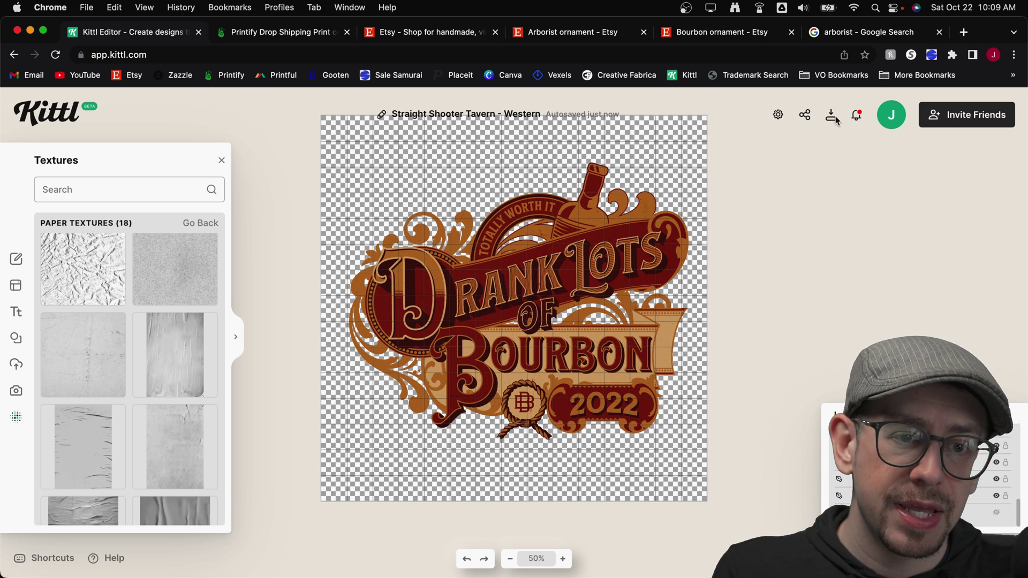
- Export the design as a PNG at 300 DPI with Remove Background enabled
{"action": "left_click", "coordinate": [830, 115]}
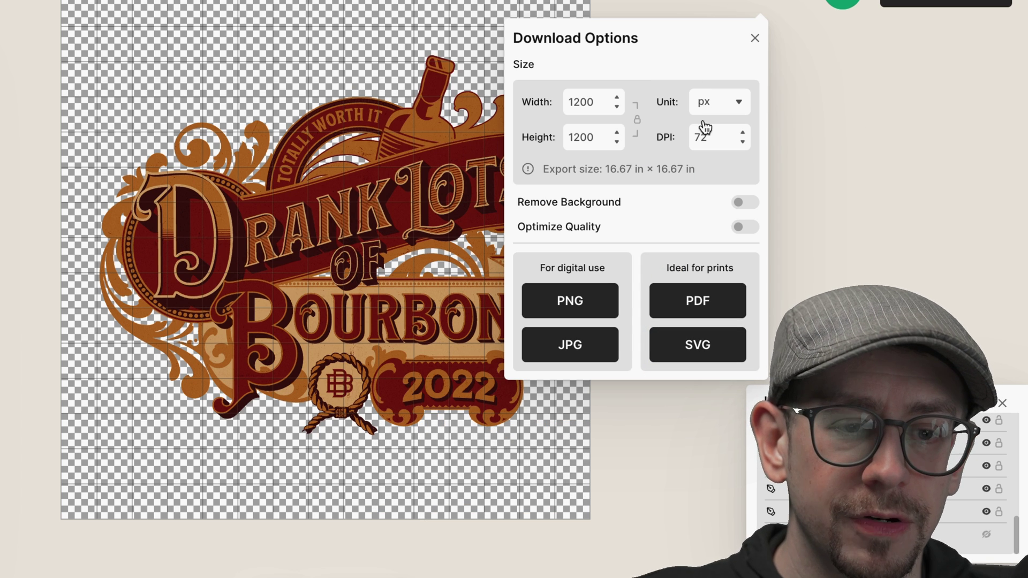
{"action": "double_click", "coordinate": [712, 138]}
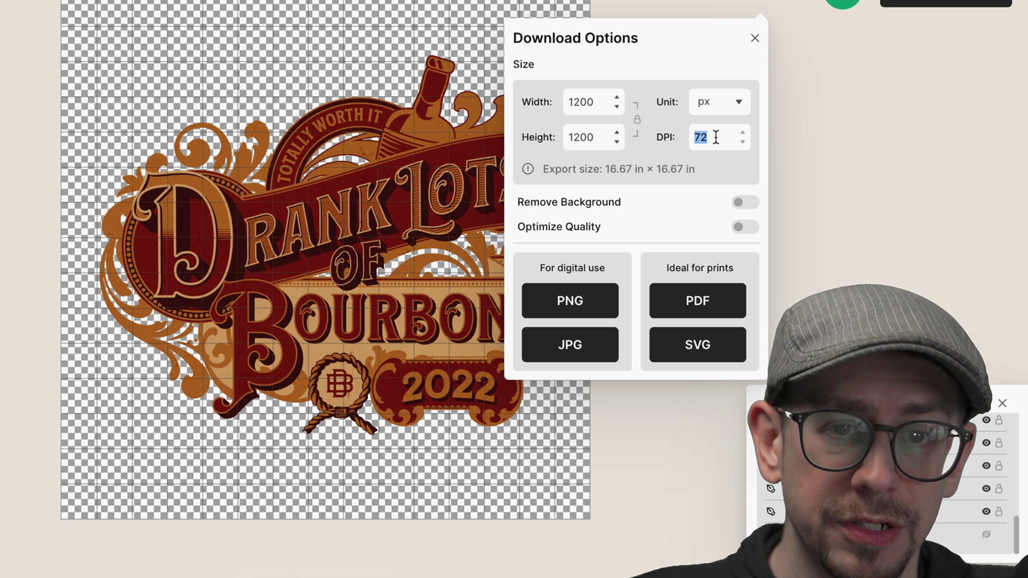
{"action": "type", "text": "300"}
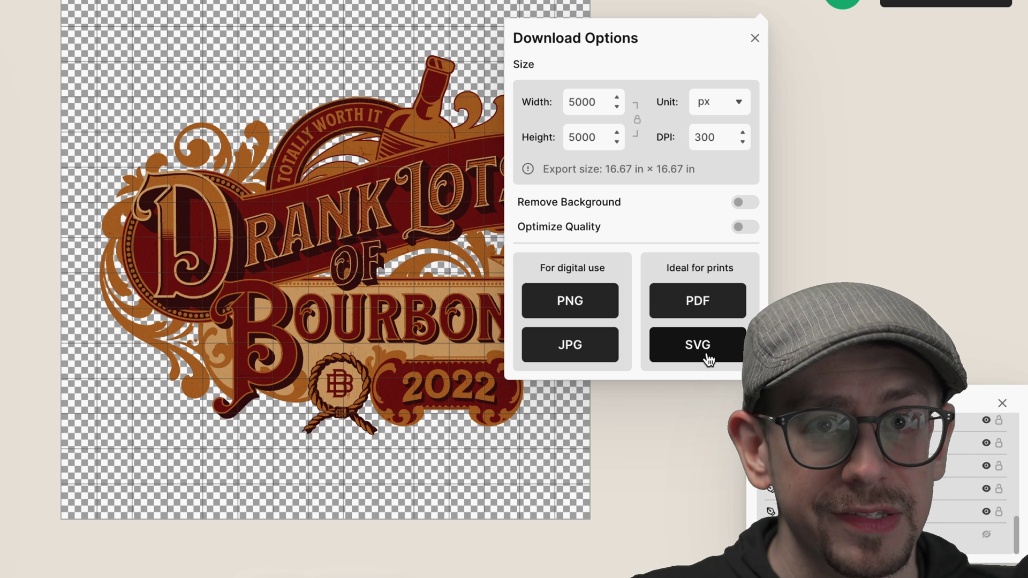
{"action": "left_click", "coordinate": [740, 206]}
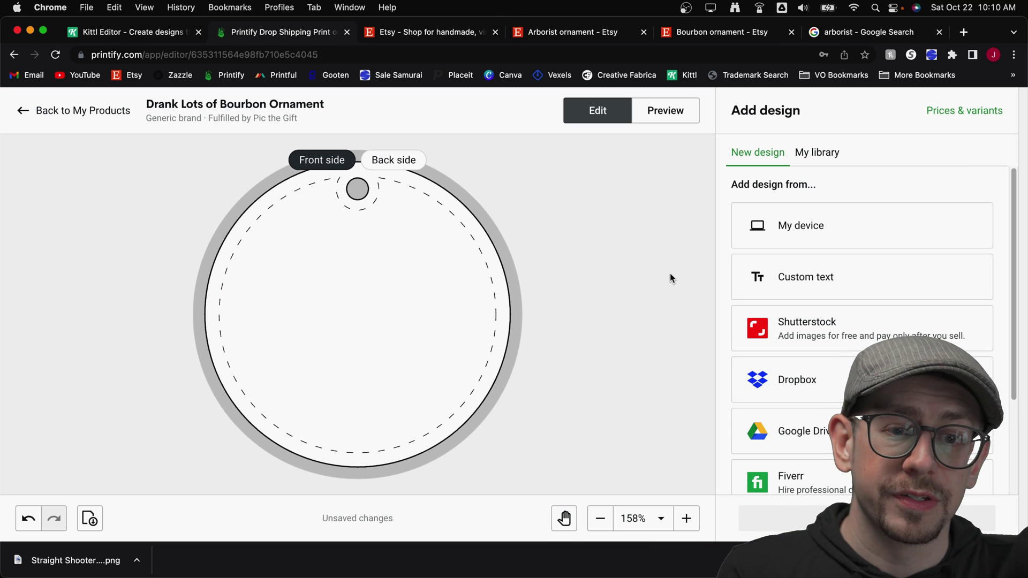
- Switch to Printify and upload Straight Shooter Tavern - Western.png from Downloads onto the ornament's front side
{"action": "left_click", "coordinate": [850, 217]}
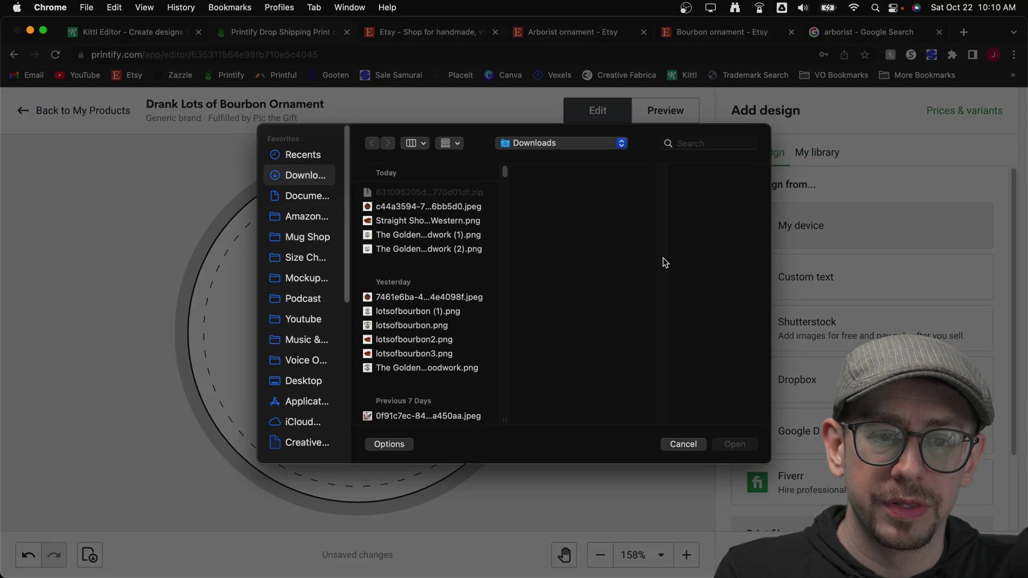
{"action": "left_click", "coordinate": [475, 224]}
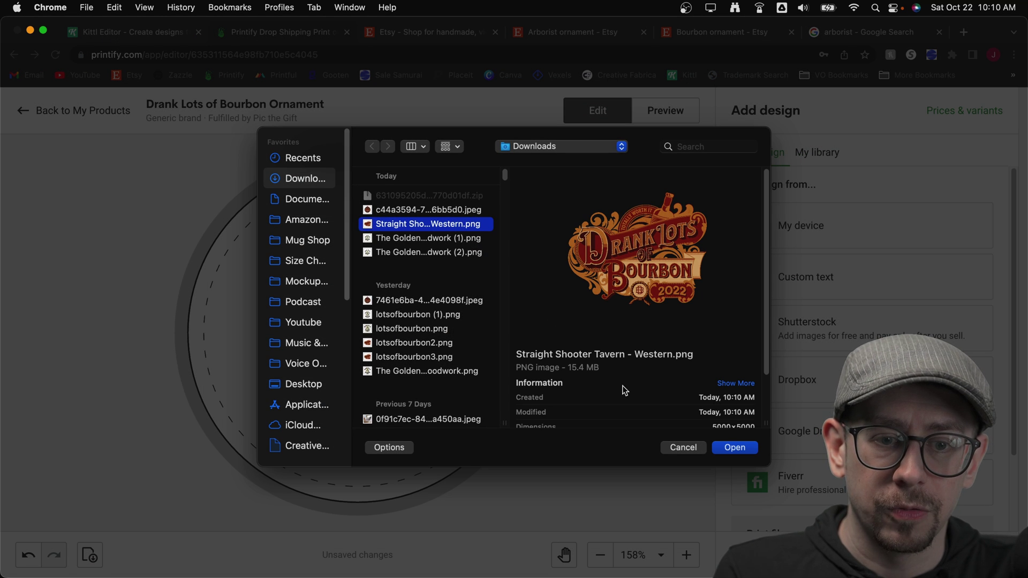
{"action": "left_click", "coordinate": [734, 448]}
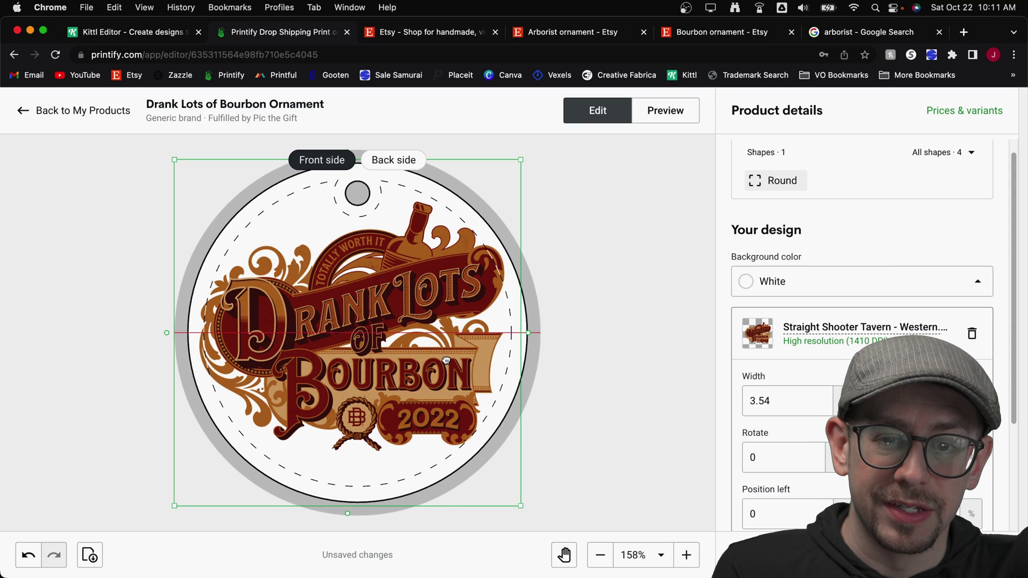
- Check the design's centring within the ornament's print area and preview it in the Context 1 mockup
{"action": "left_click_drag", "start_coordinate": [446, 358], "coordinate": [445, 363]}
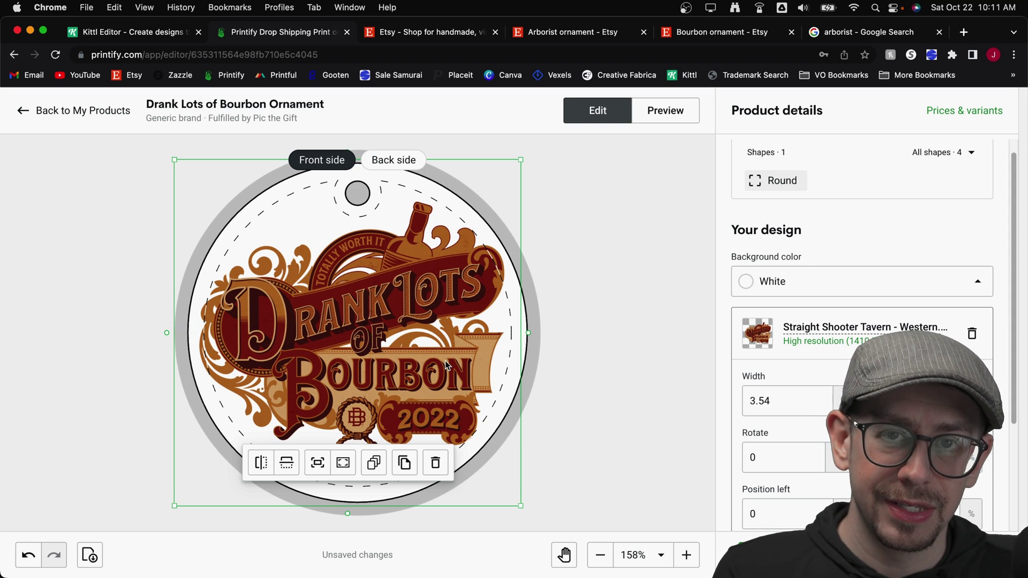
{"action": "left_click_drag", "start_coordinate": [452, 342], "coordinate": [448, 334]}
{"action": "left_click_drag", "start_coordinate": [621, 299], "coordinate": [624, 301]}
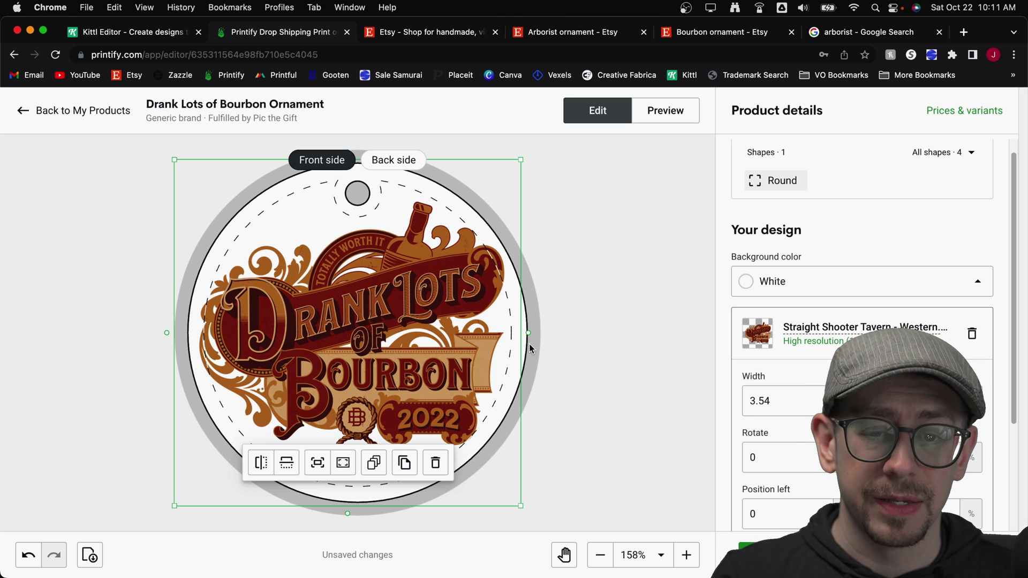
{"action": "left_click", "coordinate": [665, 111]}
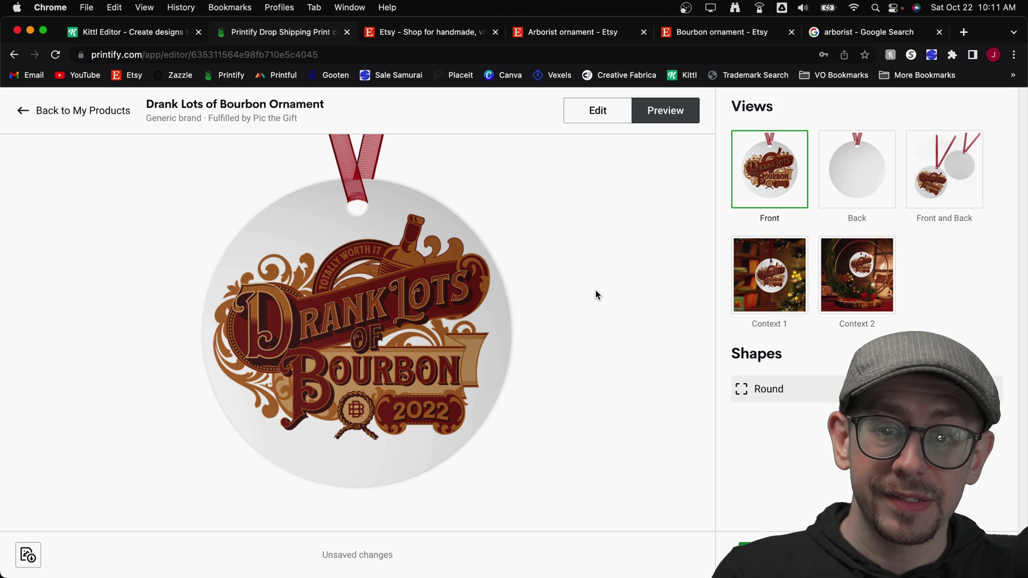
{"action": "left_click", "coordinate": [769, 274]}
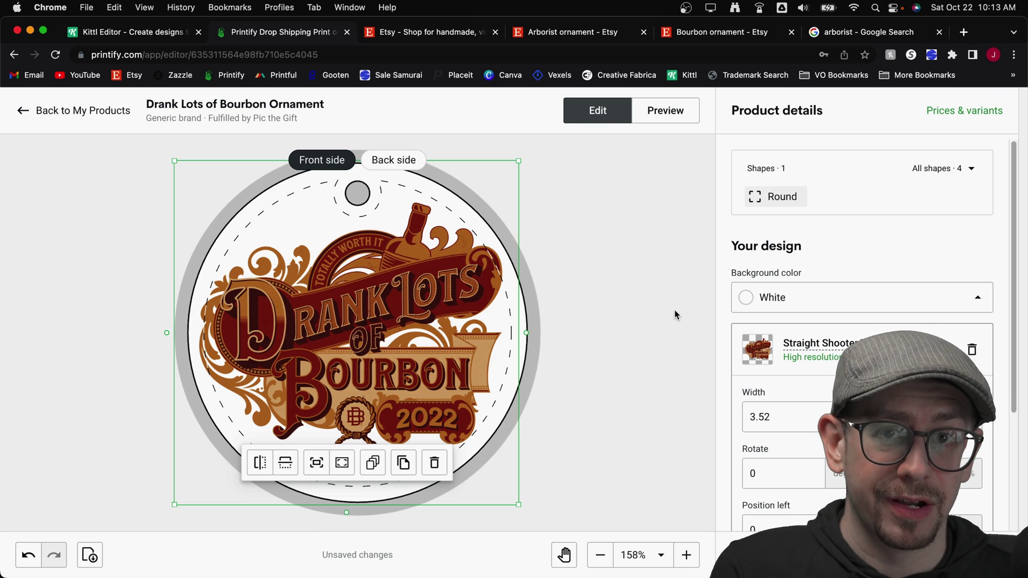
- Try green, light brown and dark brown as background colors on the front of the ornament
{"action": "scroll", "coordinate": [700, 298], "scroll_direction": "down", "scroll_amount": 4}
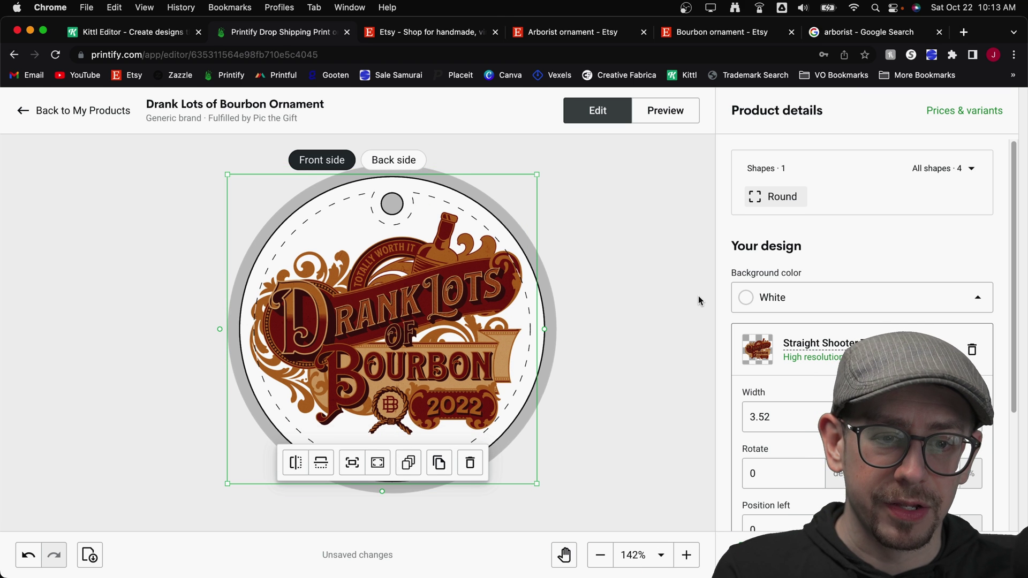
{"action": "scroll", "coordinate": [699, 298], "scroll_direction": "up", "scroll_amount": 4}
{"action": "scroll", "coordinate": [837, 227], "scroll_direction": "down", "scroll_amount": 2}
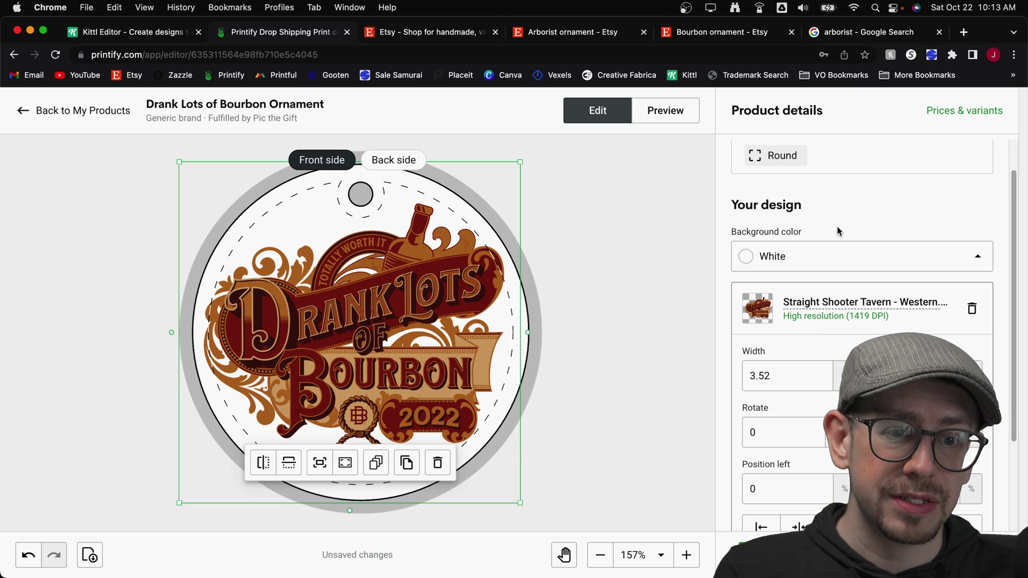
{"action": "left_click", "coordinate": [799, 238]}
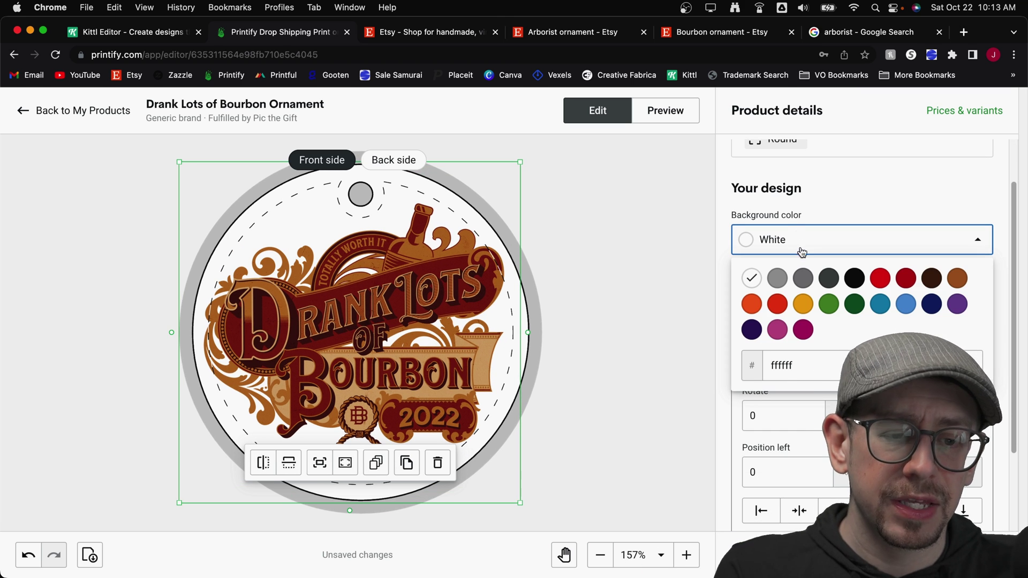
{"action": "left_click", "coordinate": [829, 305]}
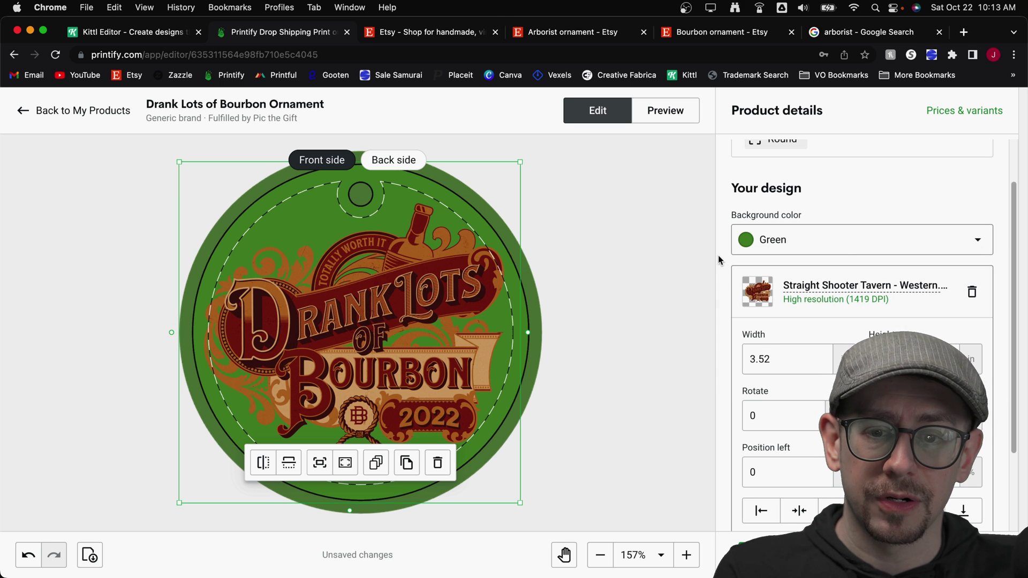
{"action": "left_click", "coordinate": [931, 240]}
{"action": "left_click", "coordinate": [956, 278]}
{"action": "left_click", "coordinate": [910, 238]}
{"action": "left_click", "coordinate": [931, 280]}
{"action": "left_click", "coordinate": [667, 292]}
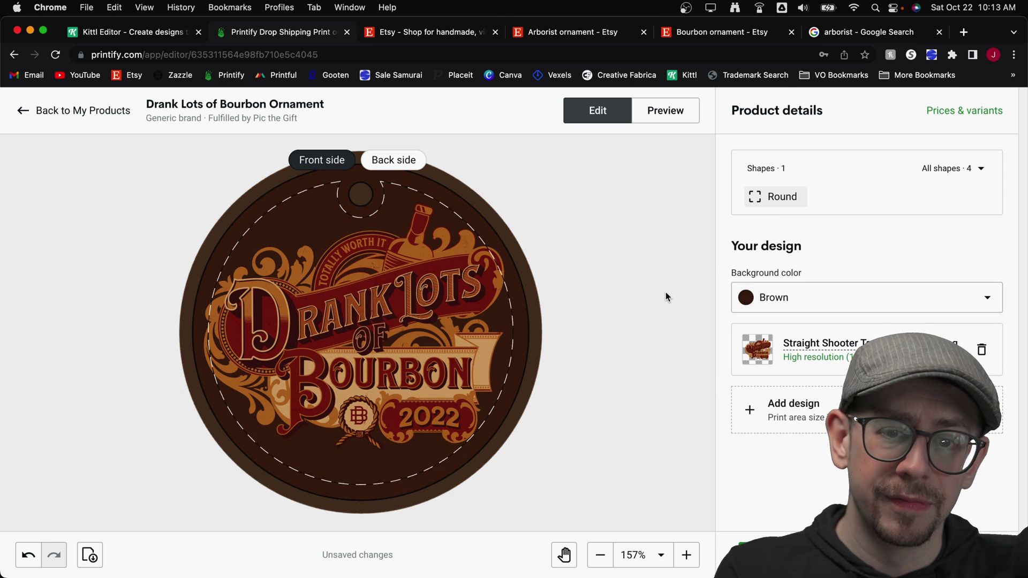
- Select the placed design and open the hex value of the ornament's Brown background for editing
{"action": "left_click", "coordinate": [812, 348]}
{"action": "left_click", "coordinate": [862, 223]}
{"action": "left_click", "coordinate": [830, 340]}
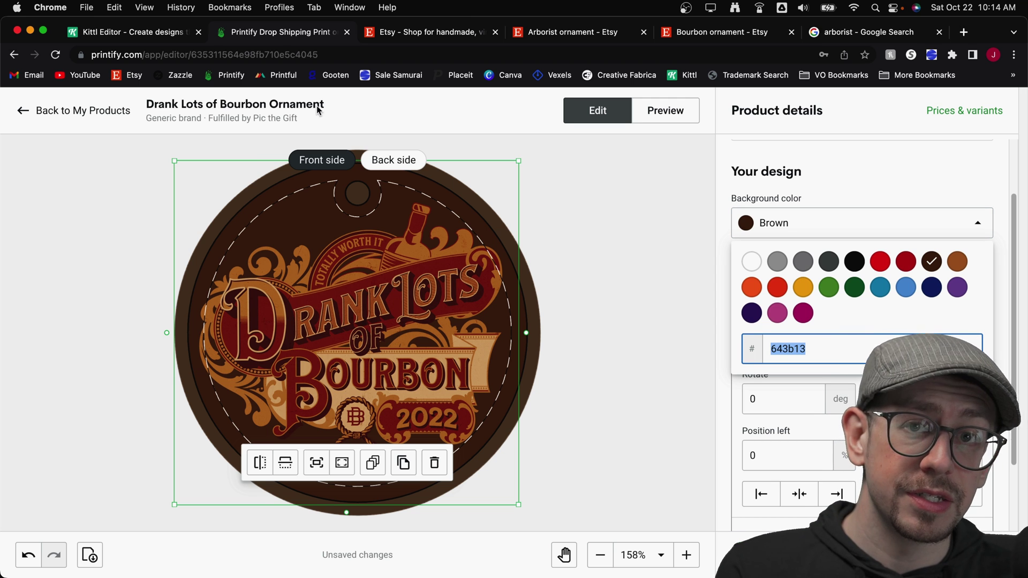
- Switch to Kittl, make the hidden background layer visible again and open its settings
{"action": "left_click", "coordinate": [134, 34]}
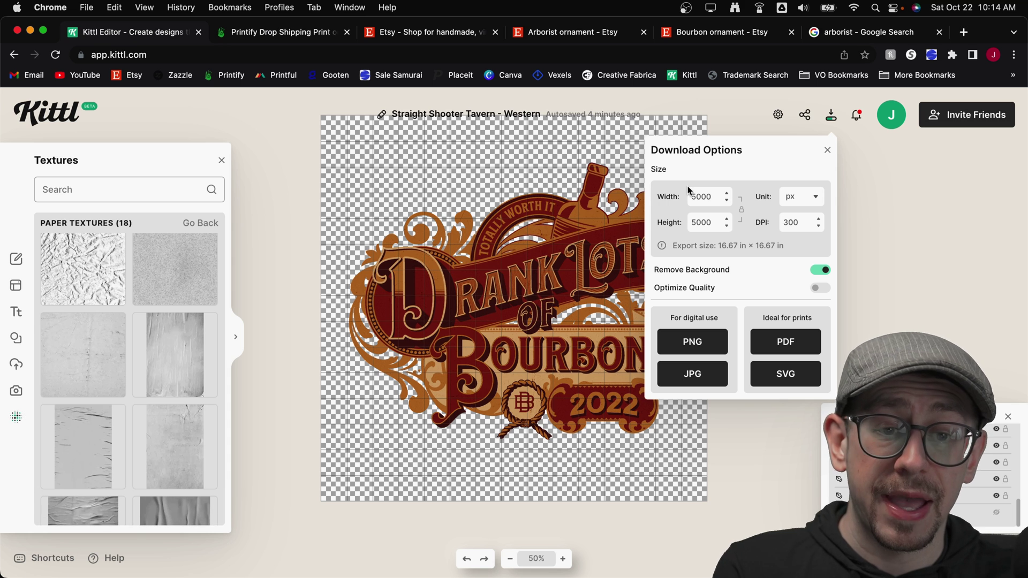
{"action": "left_click", "coordinate": [899, 214]}
{"action": "left_click", "coordinate": [996, 513]}
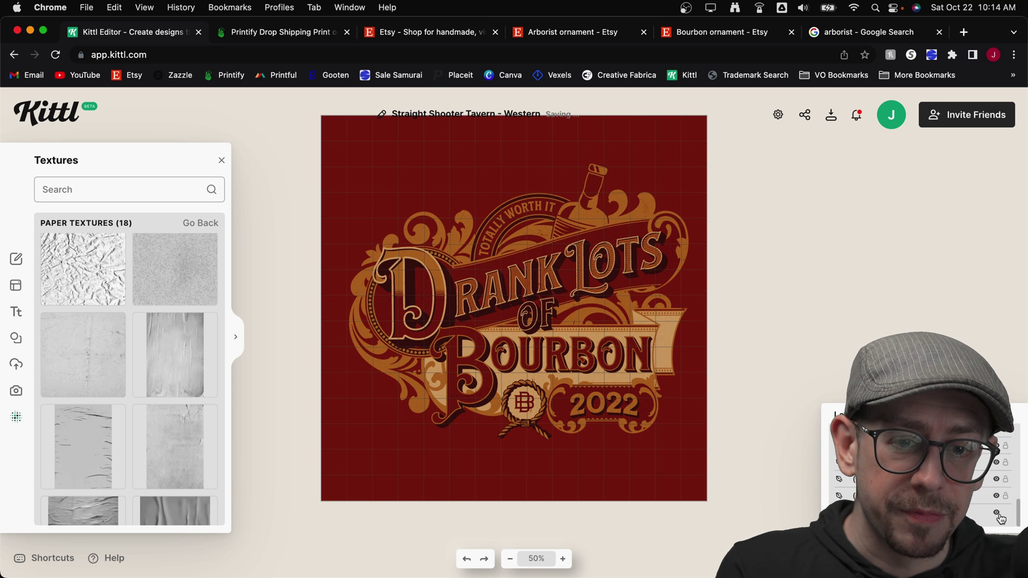
{"action": "left_click", "coordinate": [963, 512]}
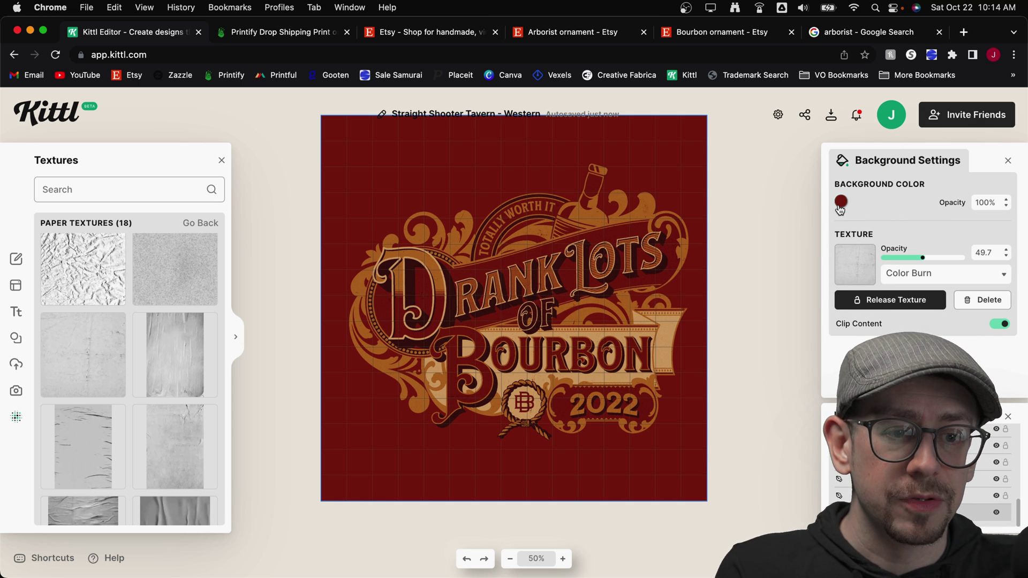
- Set the background color to the dark red in the document palette and copy its hex code, a03d1a
{"action": "left_click", "coordinate": [840, 202]}
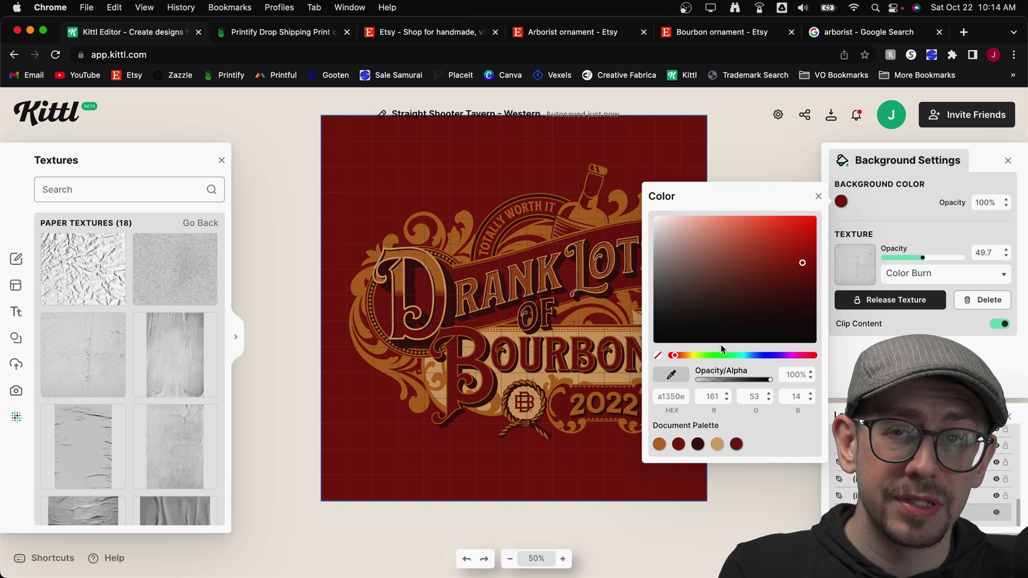
{"action": "left_click", "coordinate": [678, 443]}
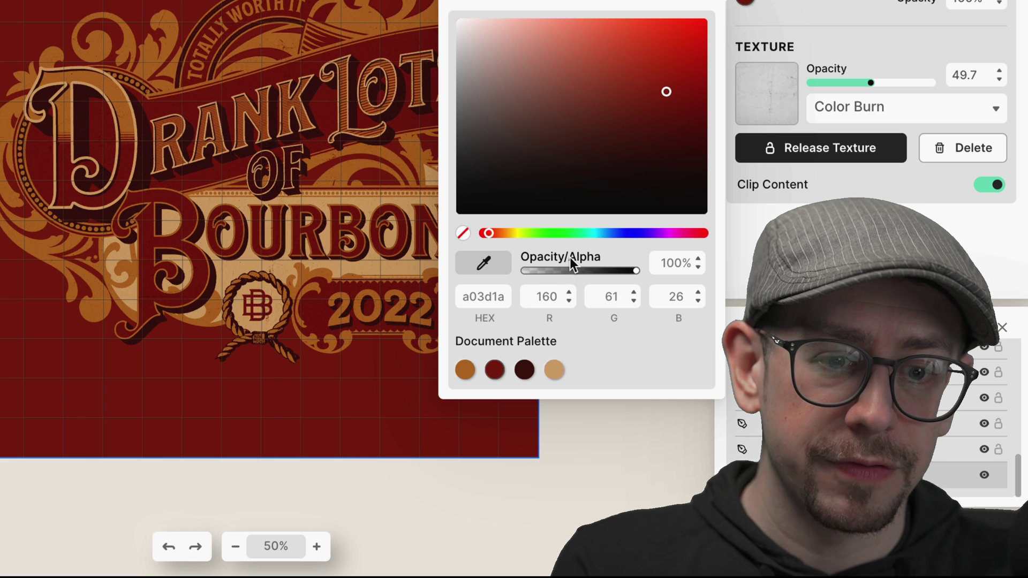
{"action": "double_click", "coordinate": [500, 297]}
{"action": "key", "text": "ctrl+c"}
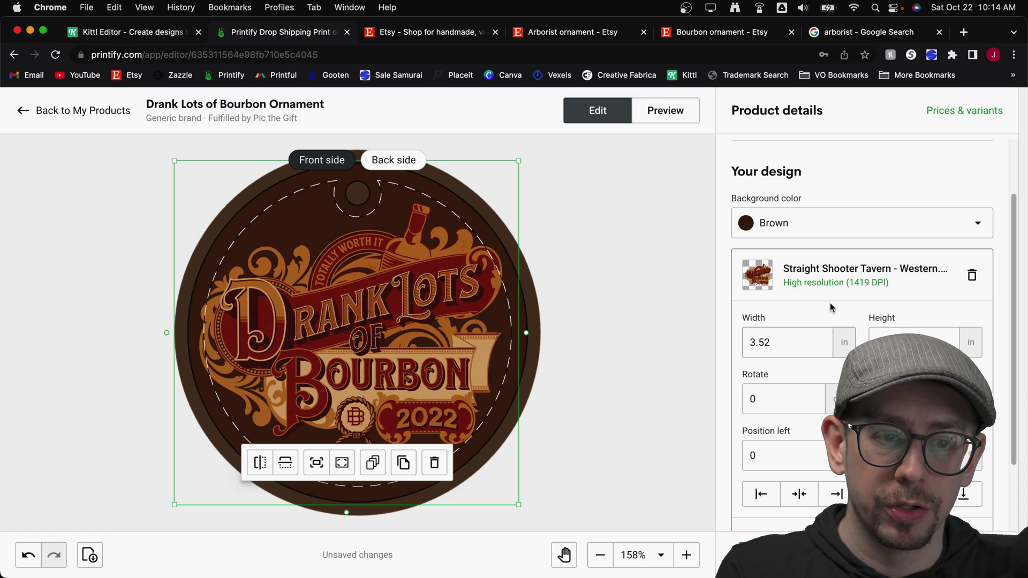
- Switch to Printify and replace the ornament's background color with the copied hex value a03d1a
{"action": "left_click", "coordinate": [849, 220]}
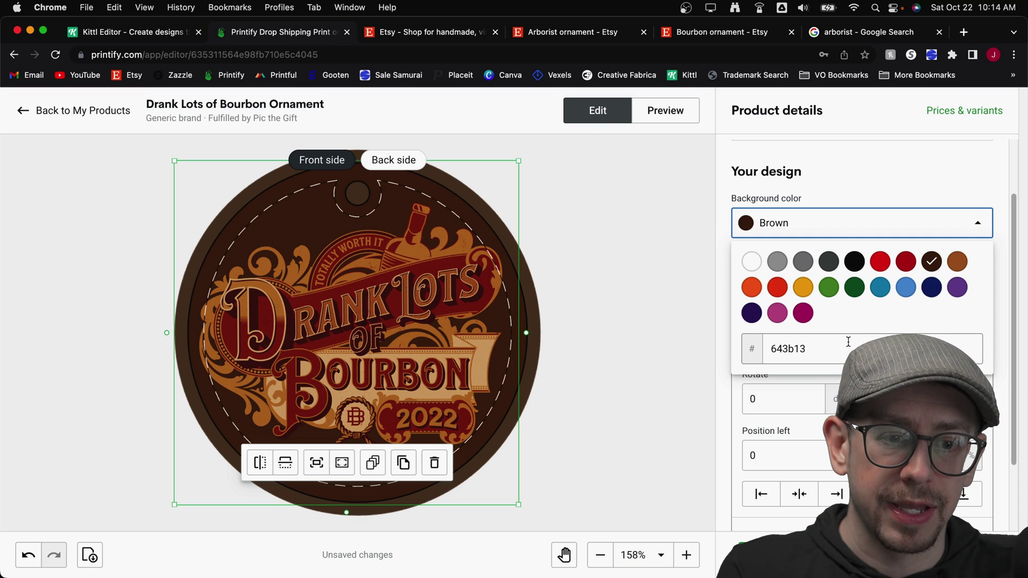
{"action": "left_click", "coordinate": [819, 339]}
{"action": "key", "text": "ctrl+v"}
{"action": "left_click", "coordinate": [663, 313]}
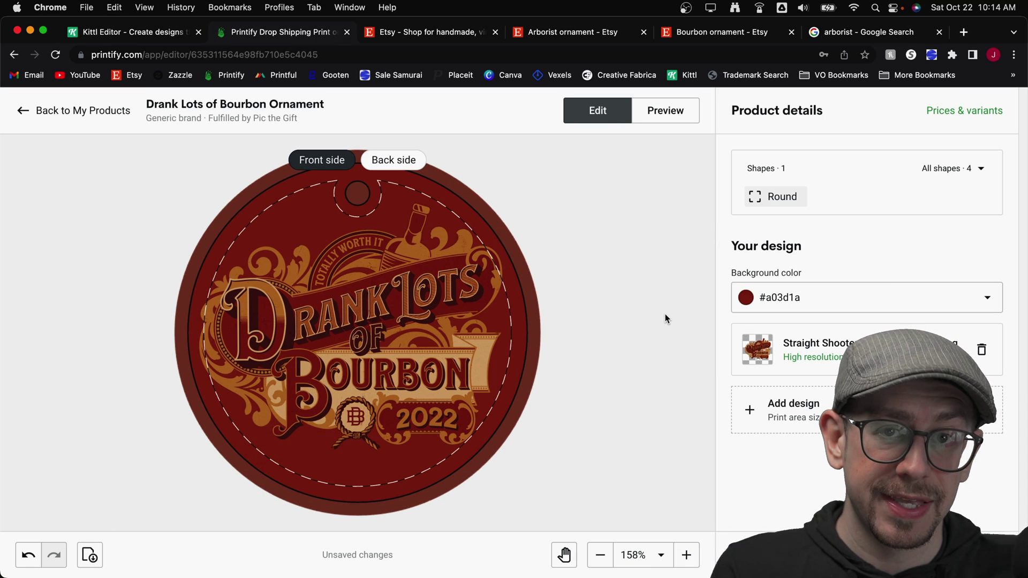
- Preview the ornament on its red background and compare it with the original design in Kittl
{"action": "left_click", "coordinate": [664, 109]}
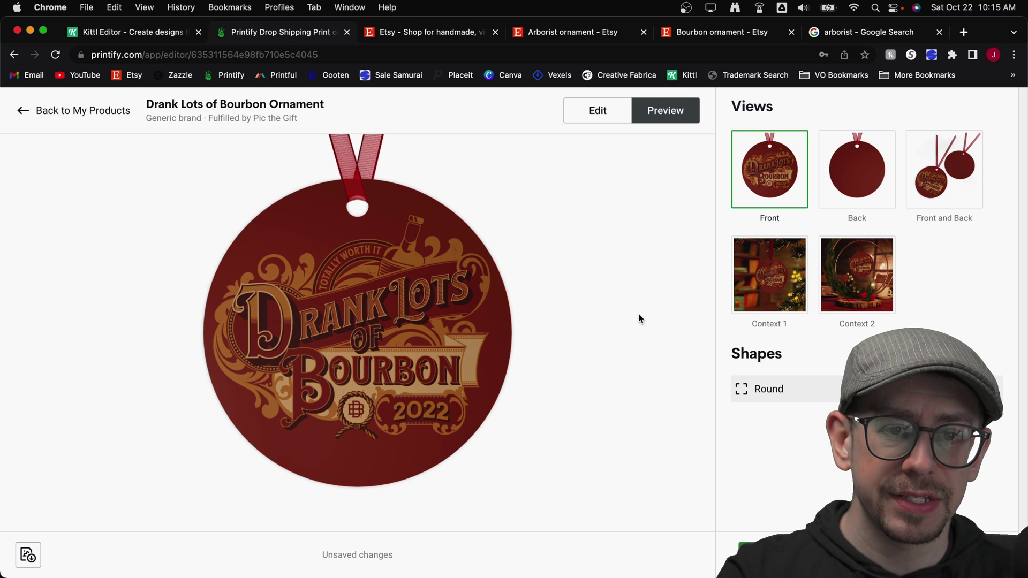
{"action": "left_click", "coordinate": [110, 33]}
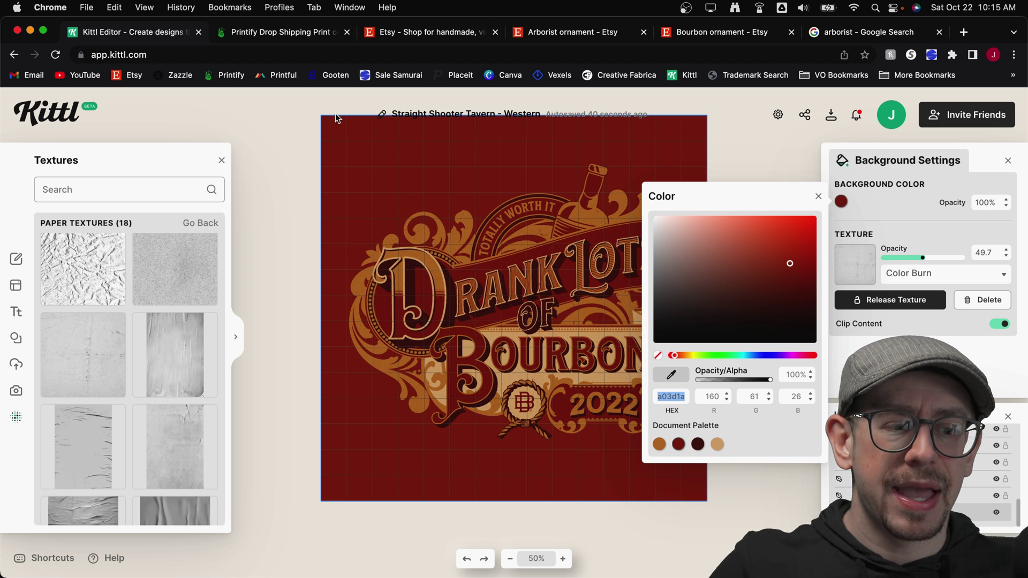
{"action": "left_click", "coordinate": [268, 32]}
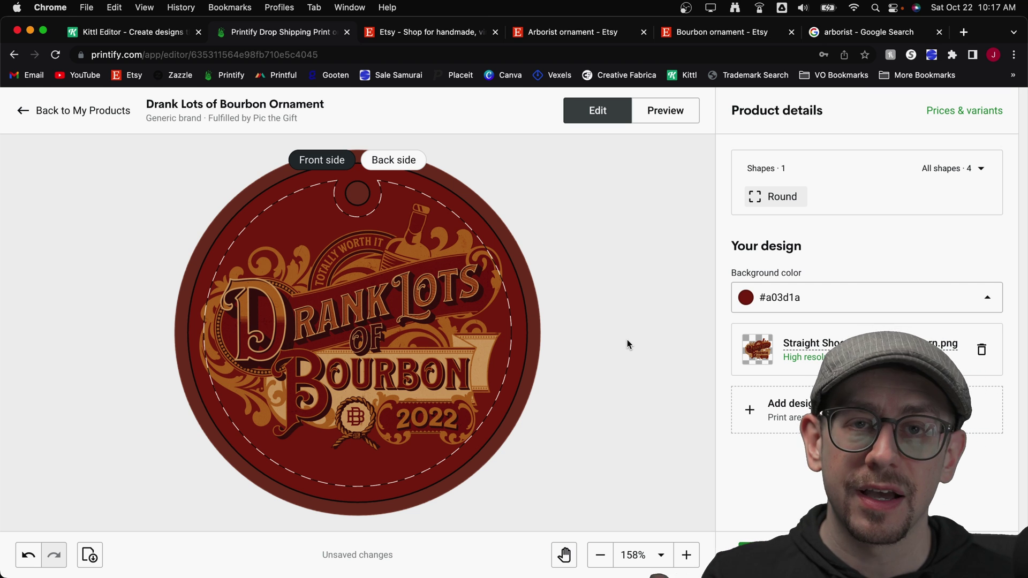
- Scale the bourbon artwork on the ornament down to a width of 3.44 and reposition it inside the print area
{"action": "scroll", "coordinate": [627, 339], "scroll_direction": "up", "scroll_amount": 2}
{"action": "left_click", "coordinate": [482, 429]}
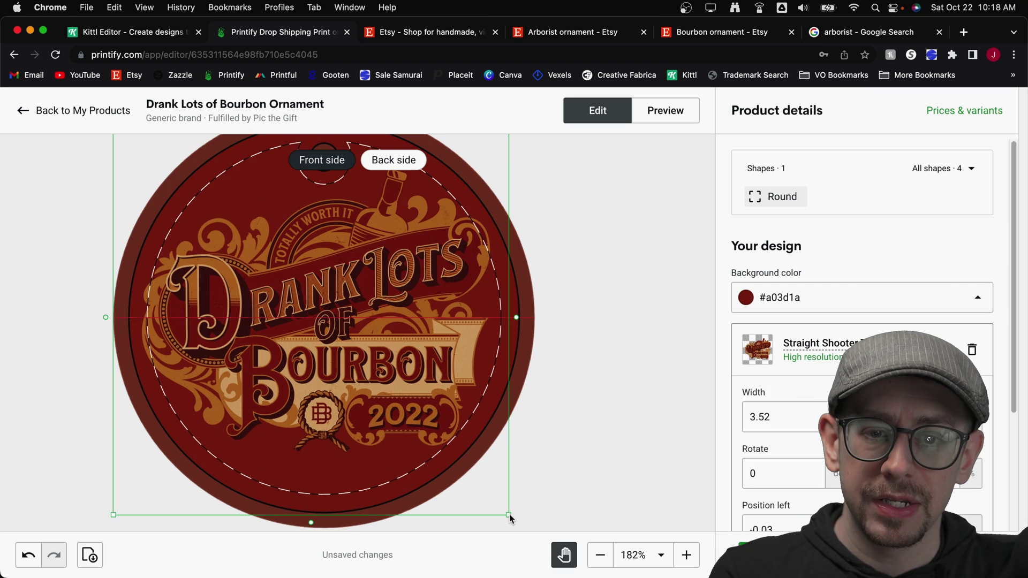
{"action": "left_click_drag", "start_coordinate": [507, 512], "coordinate": [497, 498]}
{"action": "left_click_drag", "start_coordinate": [443, 358], "coordinate": [441, 353]}
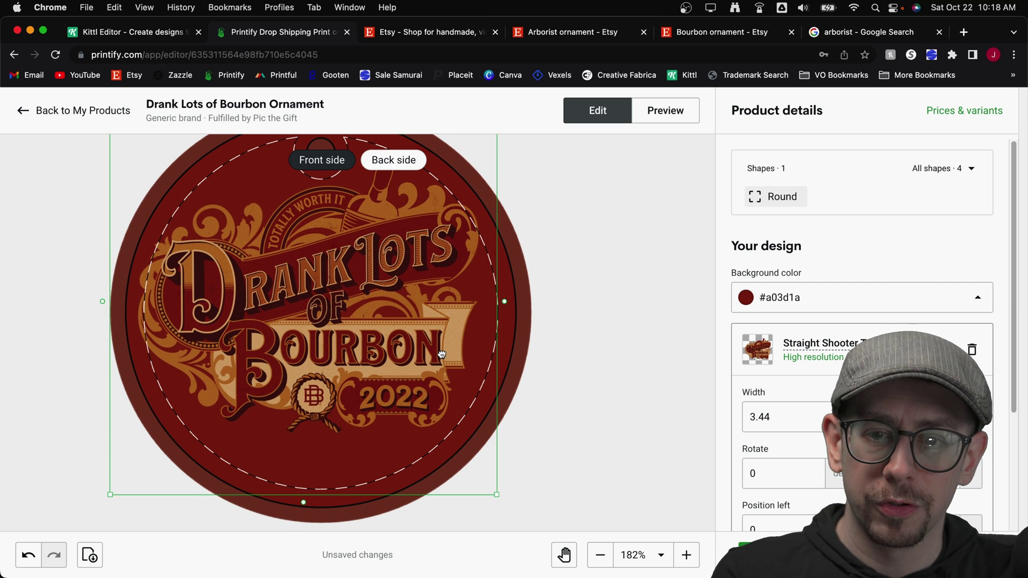
{"action": "left_click", "coordinate": [651, 366]}
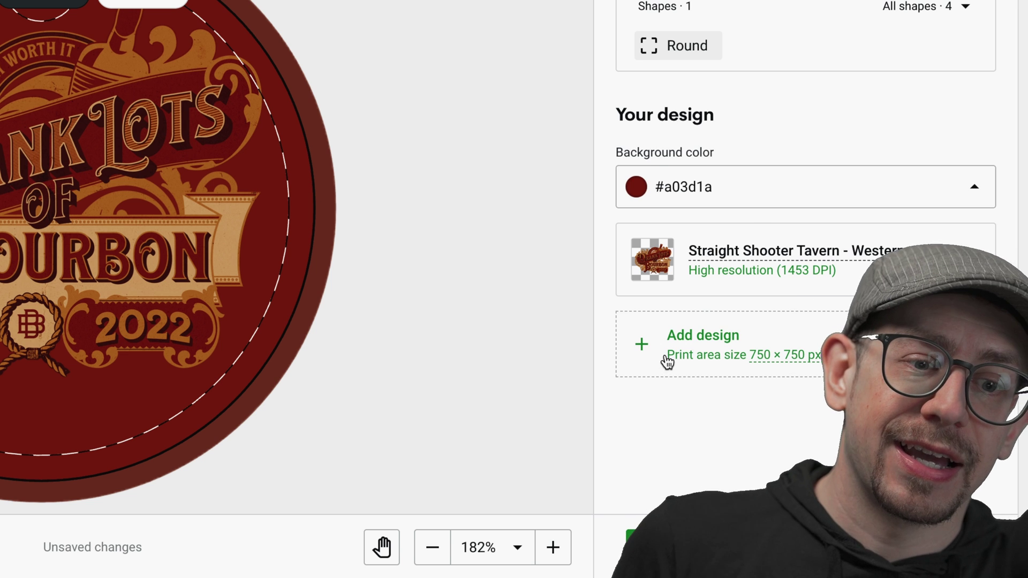
- Add a custom text layer to the ornament's front side containing a sample first name in capitals
{"action": "left_click", "coordinate": [765, 421]}
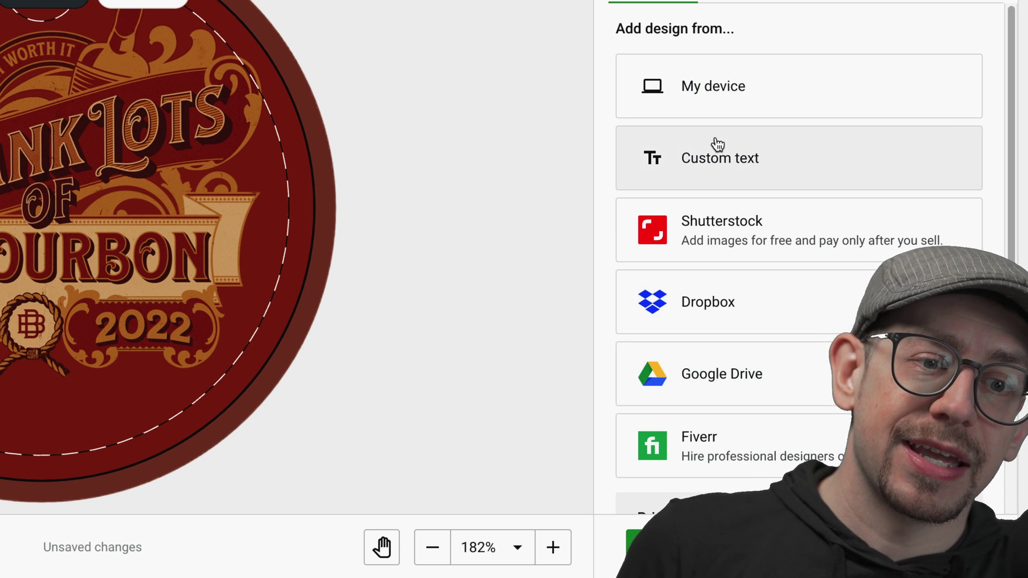
{"action": "left_click", "coordinate": [720, 166]}
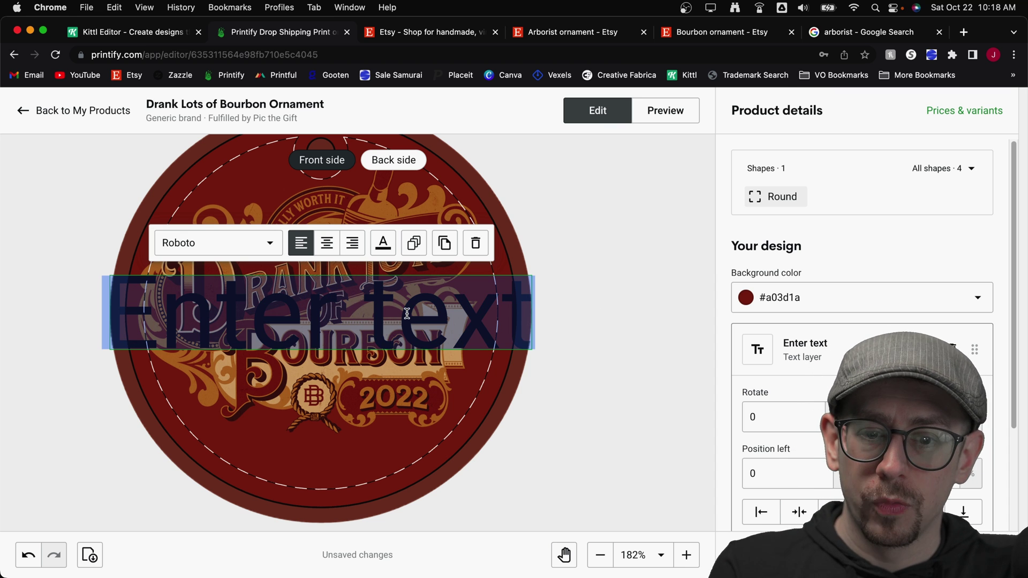
{"action": "type", "text": "DAVE"}
{"action": "left_click", "coordinate": [574, 352]}
- Move the name text below the 2022 badge and shrink it to a scale of about 27.69%
{"action": "left_click", "coordinate": [328, 315]}
{"action": "left_click_drag", "start_coordinate": [327, 316], "coordinate": [368, 455]}
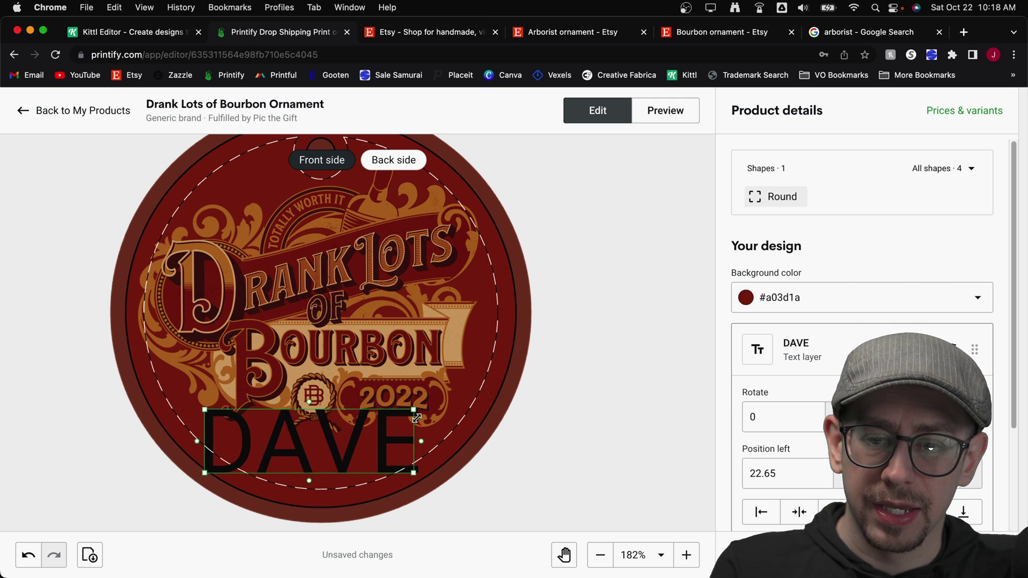
{"action": "left_click_drag", "start_coordinate": [204, 400], "coordinate": [256, 435]}
- Set the name text's font to Righteous and its color to the brown be8042
{"action": "left_click", "coordinate": [248, 403]}
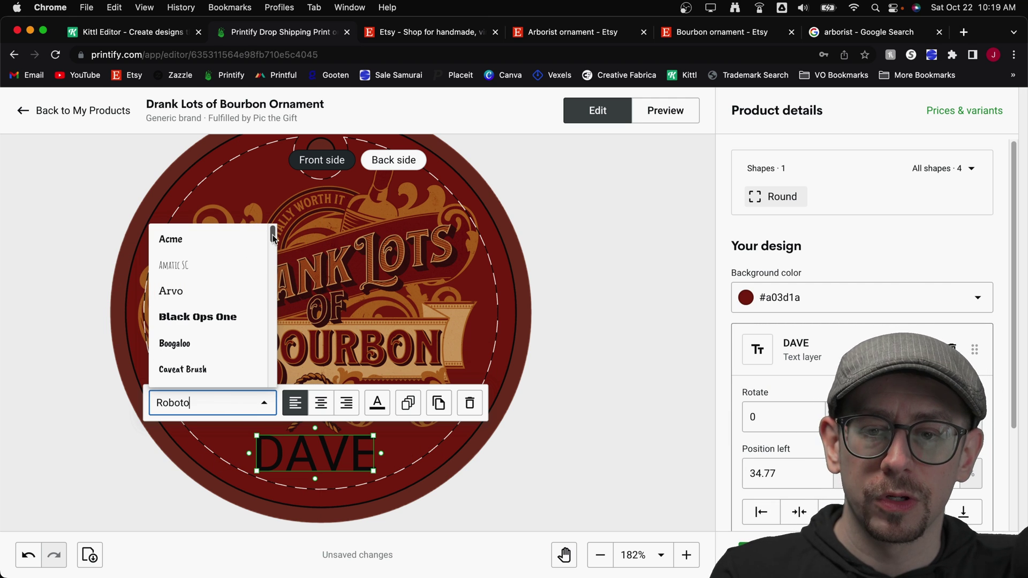
{"action": "scroll", "coordinate": [273, 239], "scroll_direction": "down", "scroll_amount": 1}
{"action": "scroll", "coordinate": [272, 257], "scroll_direction": "down", "scroll_amount": 6}
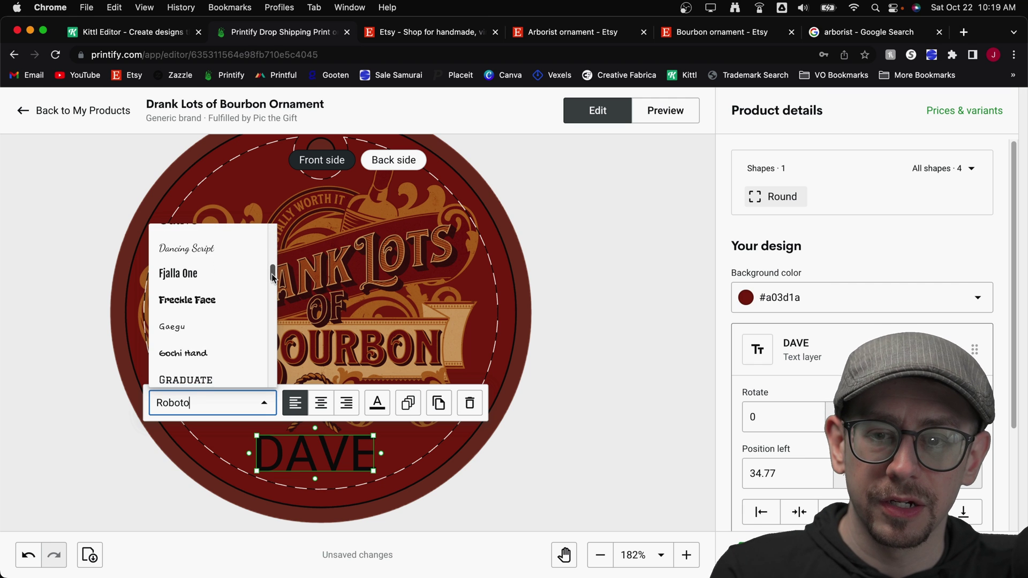
{"action": "left_click", "coordinate": [203, 332]}
{"action": "left_click", "coordinate": [375, 410]}
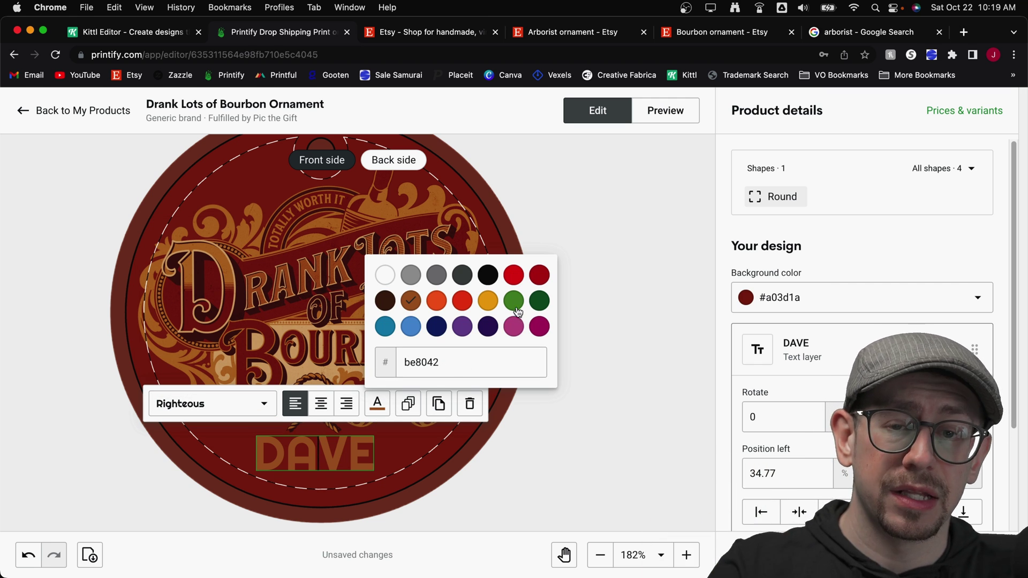
- Switch to Kittl and copy the hex code e2c194 of the light tan project color
{"action": "left_click", "coordinate": [146, 33]}
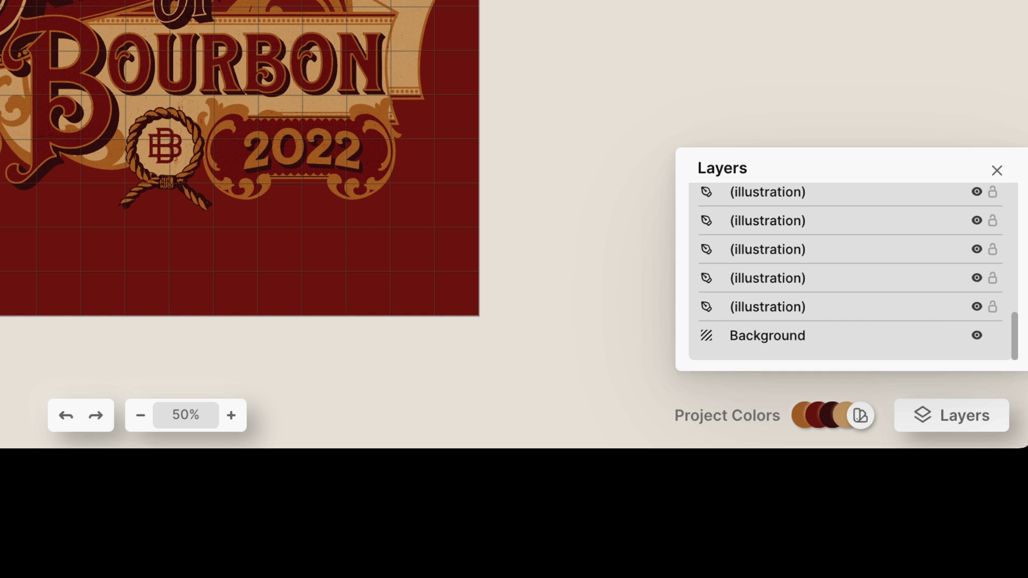
{"action": "mouse_move", "coordinate": [822, 426]}
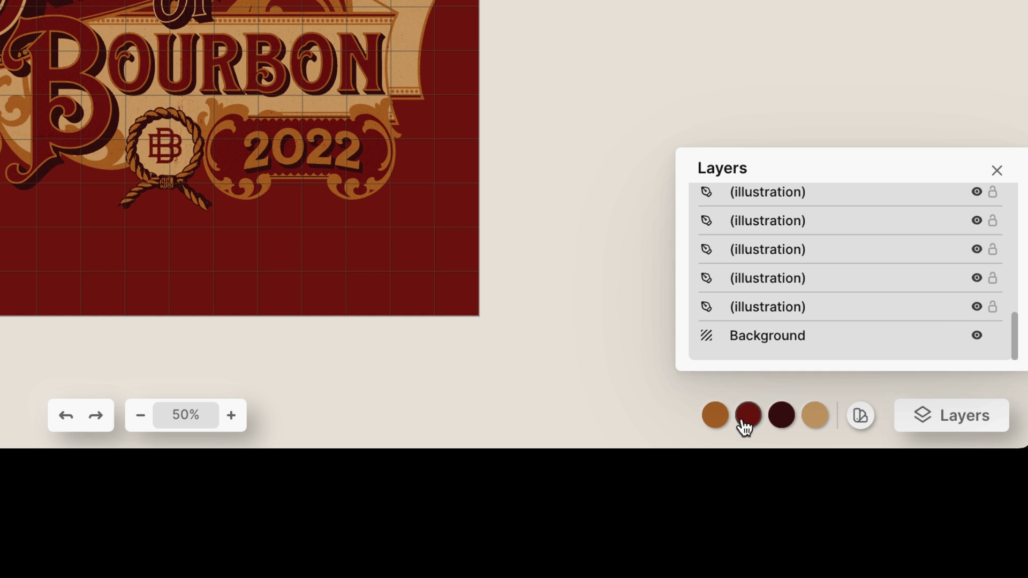
{"action": "left_click", "coordinate": [814, 427]}
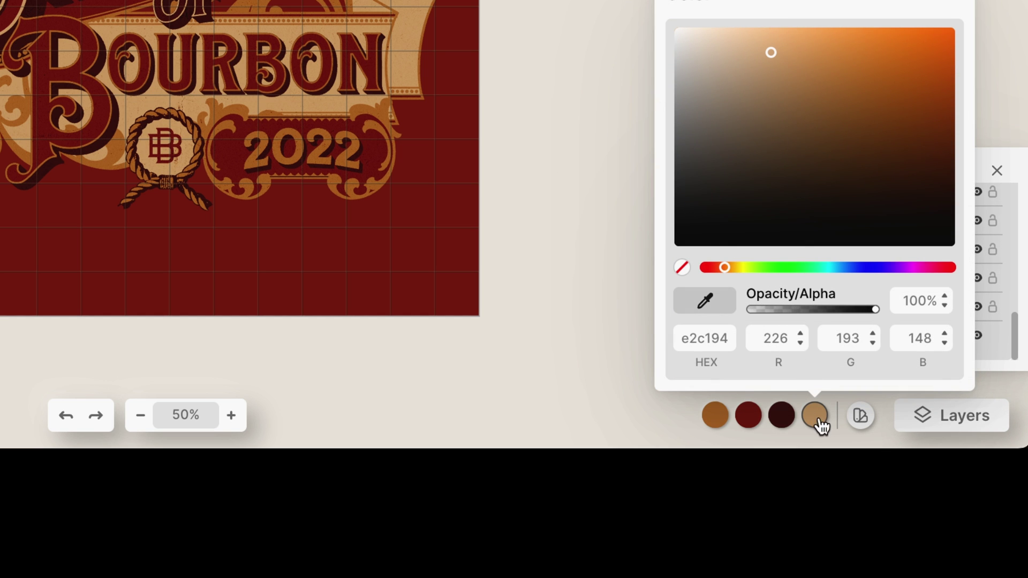
{"action": "double_click", "coordinate": [723, 340]}
{"action": "key", "text": "super+c"}
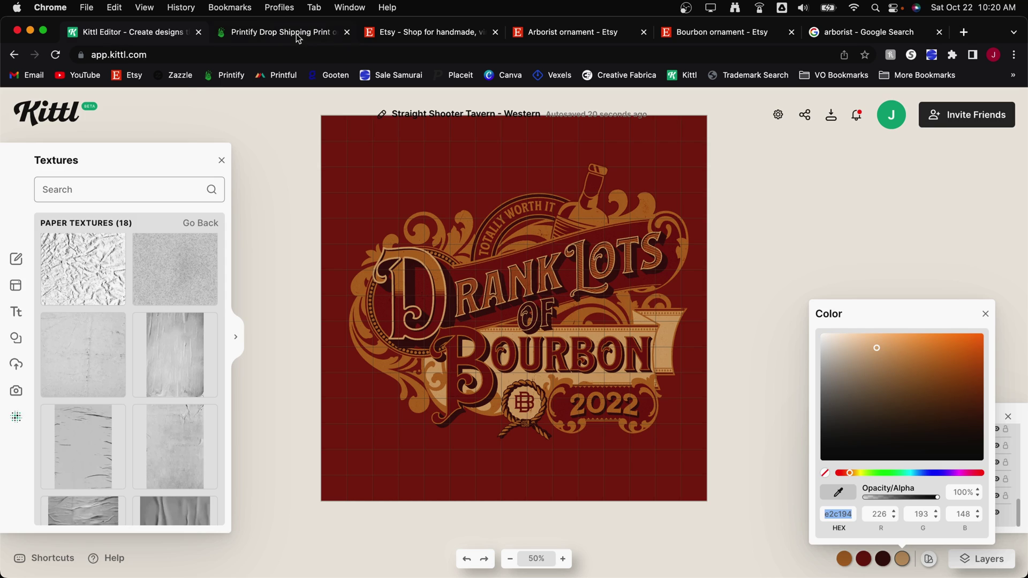
- Switch to Printify and replace the name text's color with the copied hex value e2c194
{"action": "key", "text": "ctrl+Tab"}
{"action": "left_click", "coordinate": [449, 359]}
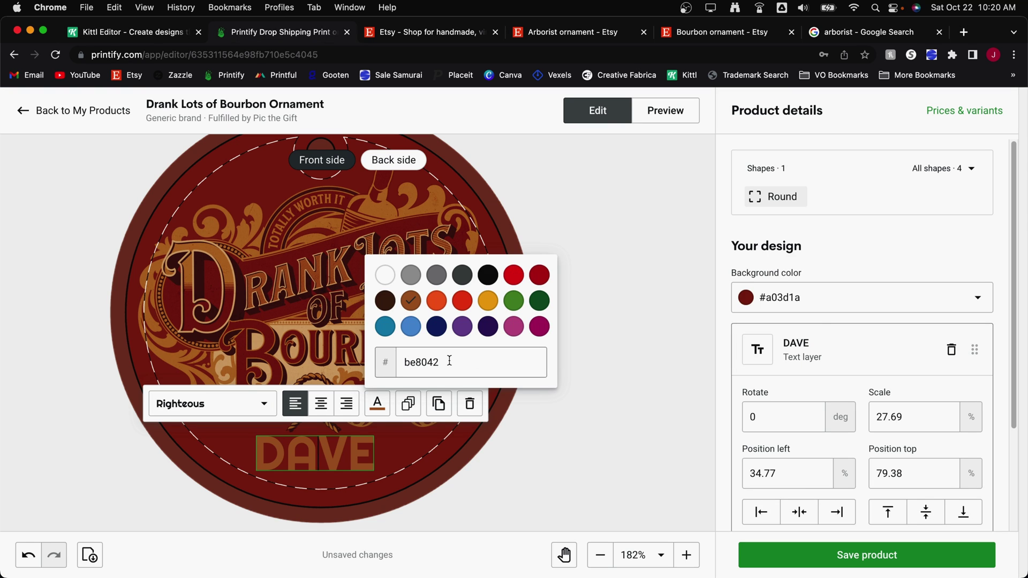
{"action": "double_click", "coordinate": [410, 362]}
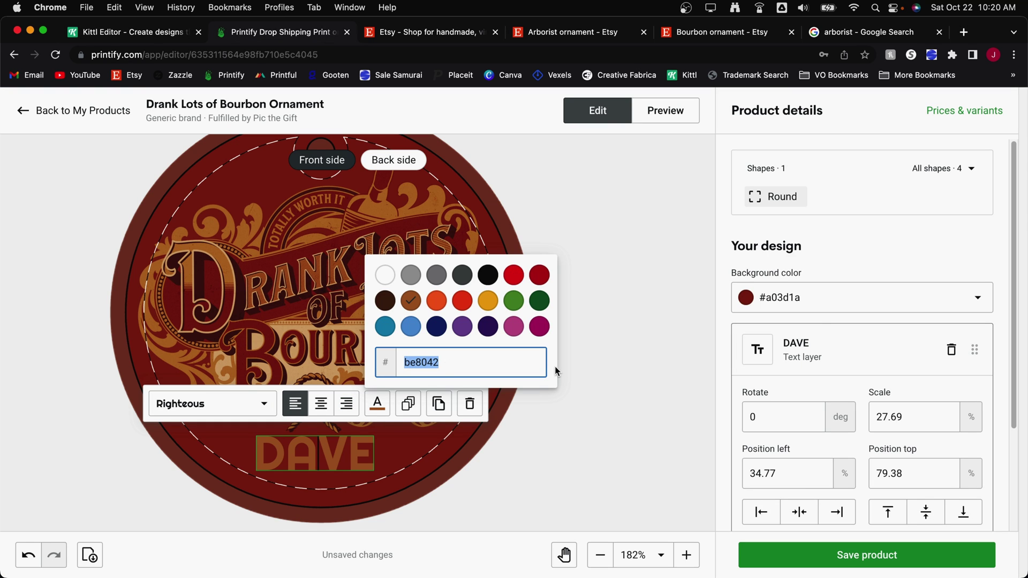
{"action": "key", "text": "super+v"}
{"action": "left_click", "coordinate": [592, 458]}
- Nudge the name text toward the ornament's middle, center-align it and preview the ornament
{"action": "left_click", "coordinate": [338, 451]}
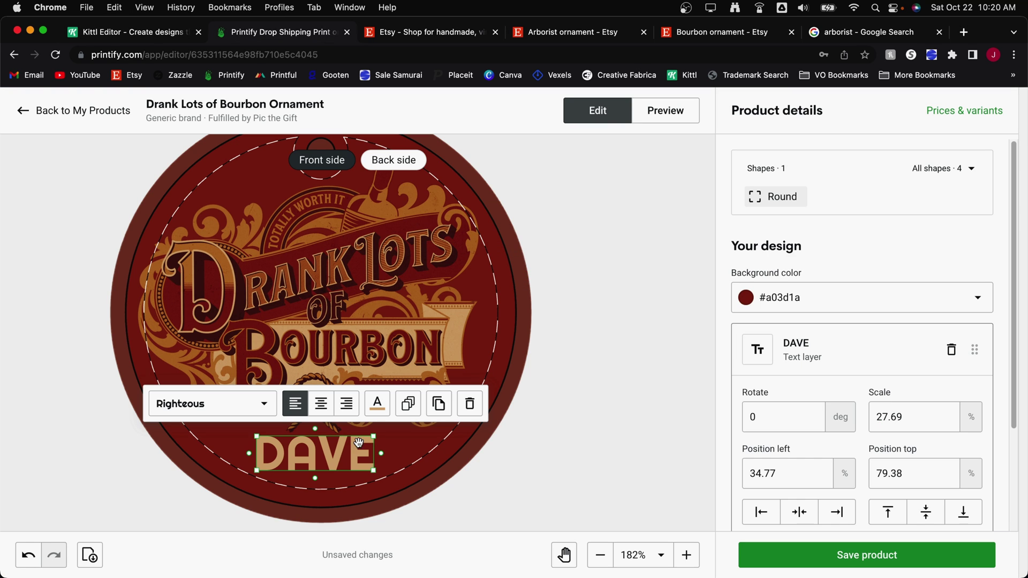
{"action": "left_click_drag", "start_coordinate": [339, 451], "coordinate": [342, 452]}
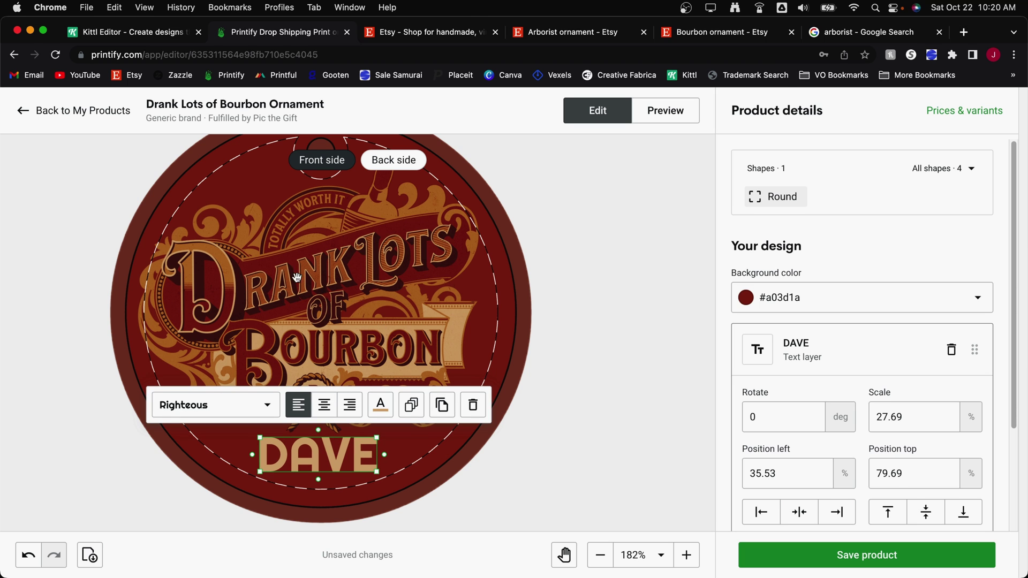
{"action": "left_click", "coordinate": [323, 405]}
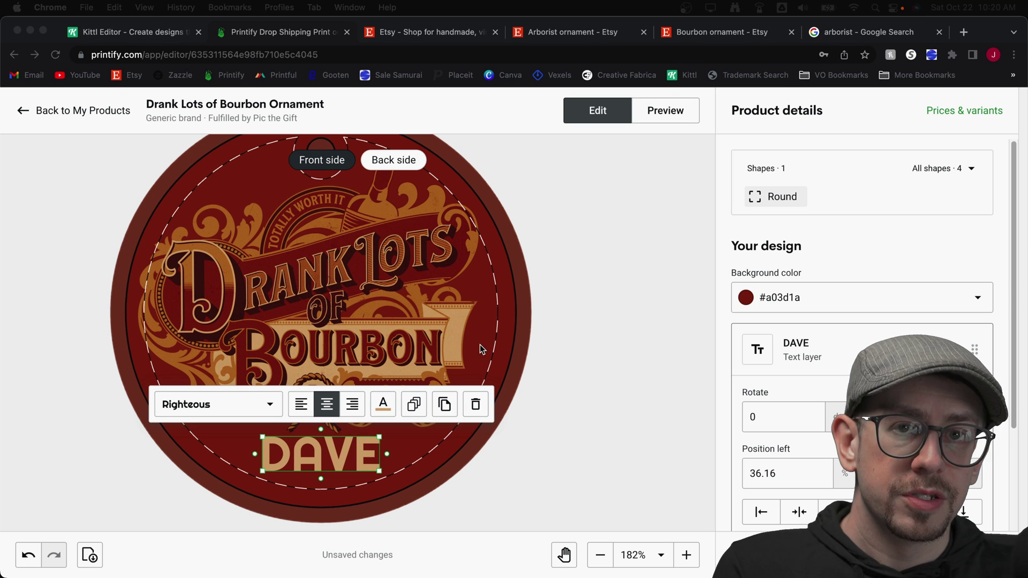
{"action": "left_click", "coordinate": [666, 116]}
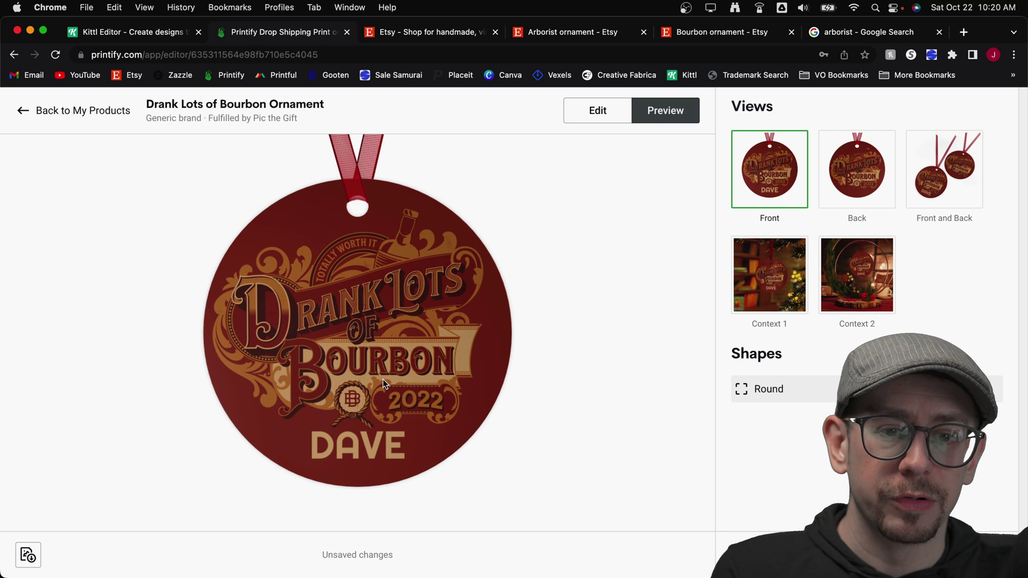
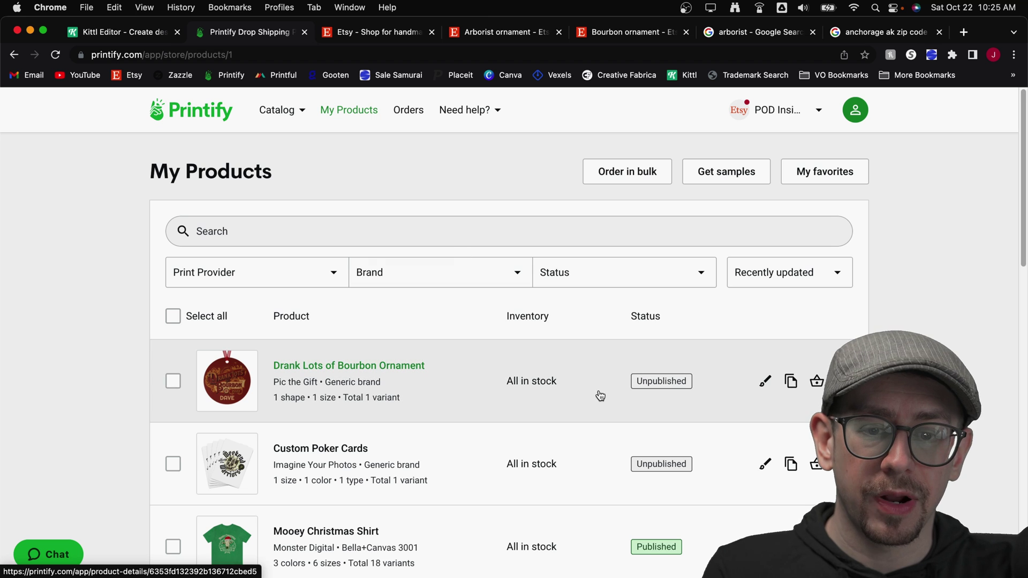
- Duplicate the Drank Lots of Bourbon Ornament in the product list and open the copy for design editing
{"action": "scroll", "coordinate": [500, 371], "scroll_direction": "down", "scroll_amount": 1}
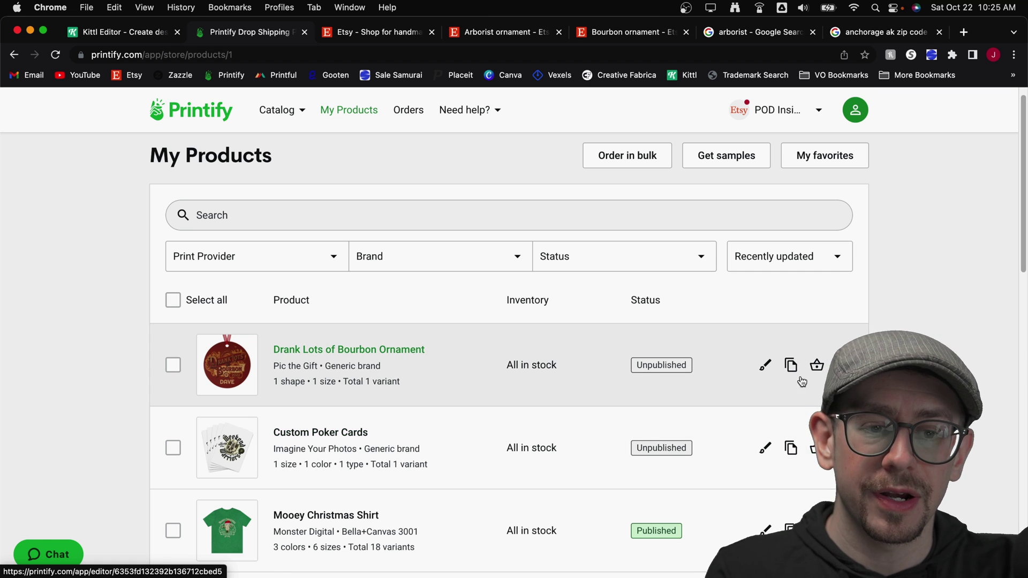
{"action": "scroll", "coordinate": [796, 368], "scroll_direction": "down", "scroll_amount": 2}
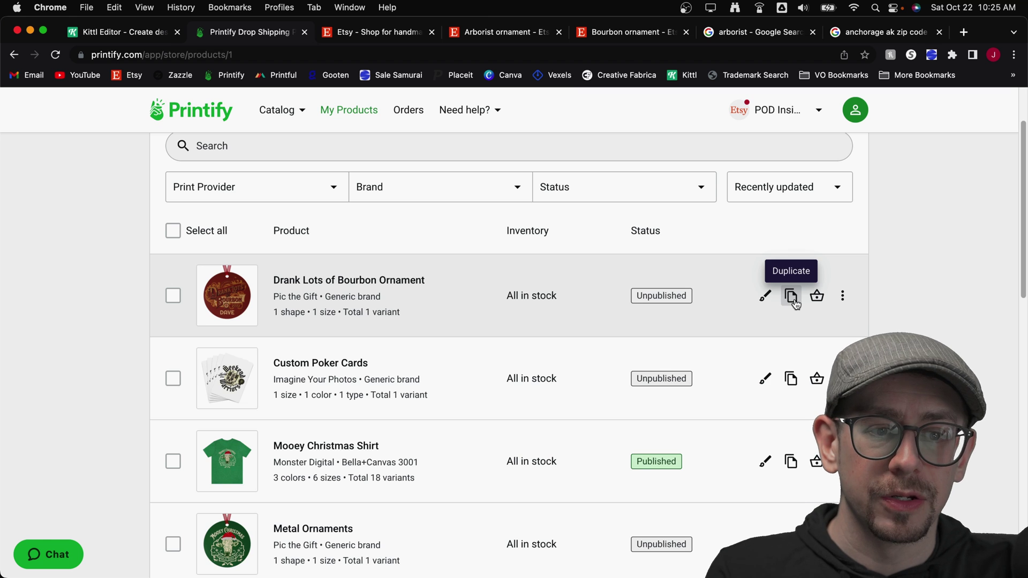
{"action": "left_click", "coordinate": [791, 296]}
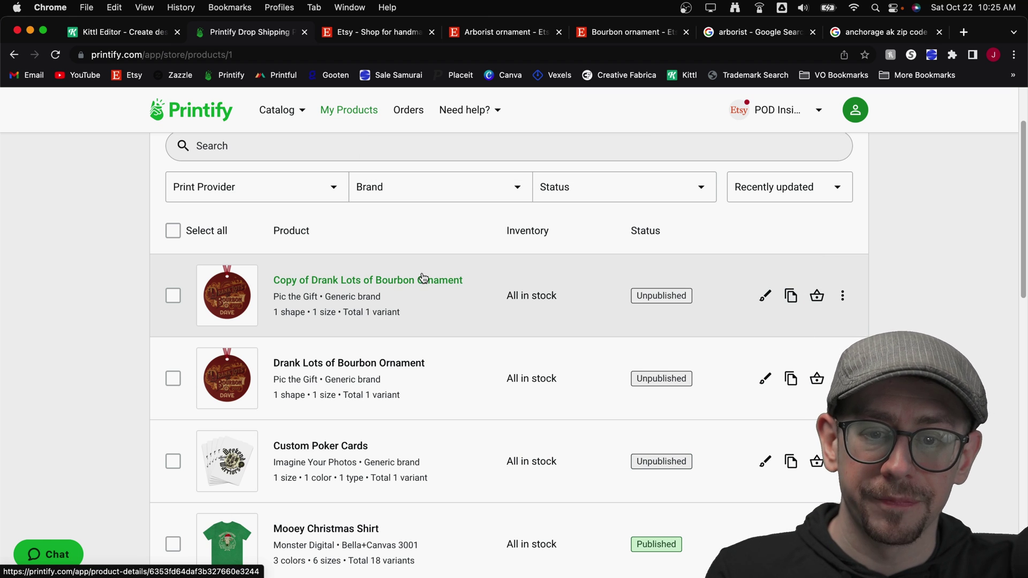
{"action": "left_click", "coordinate": [765, 296]}
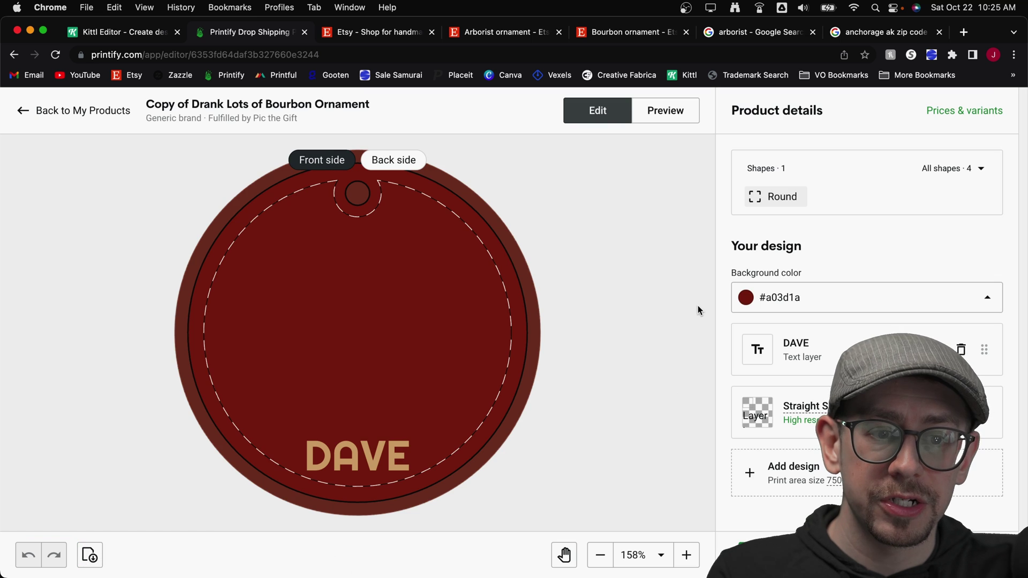
- Replace the name text on the duplicated ornament with the customer's first name, preview the design and save the product
{"action": "left_click", "coordinate": [796, 349]}
{"action": "double_click", "coordinate": [345, 458]}
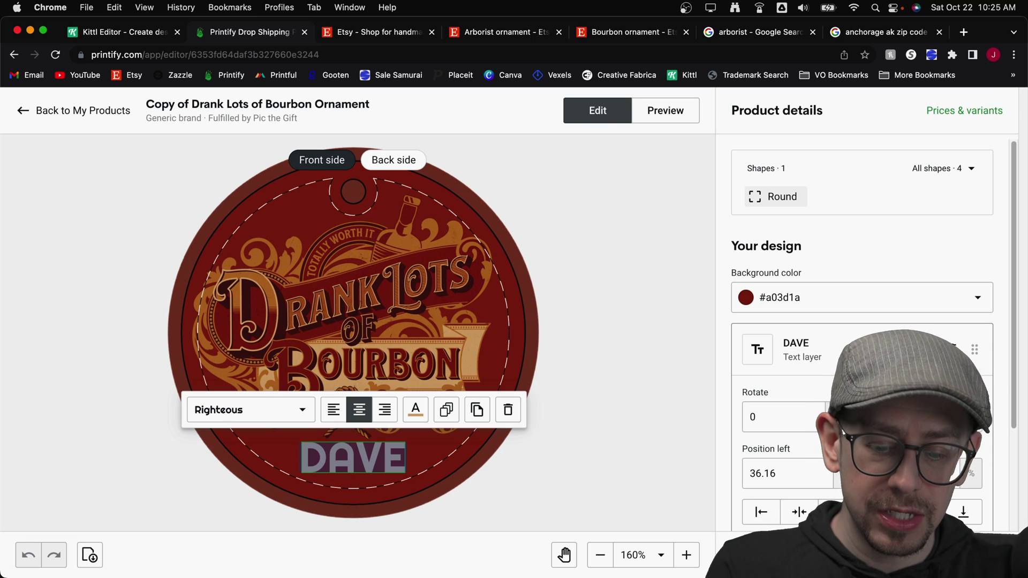
{"action": "type", "text": "JOHN"}
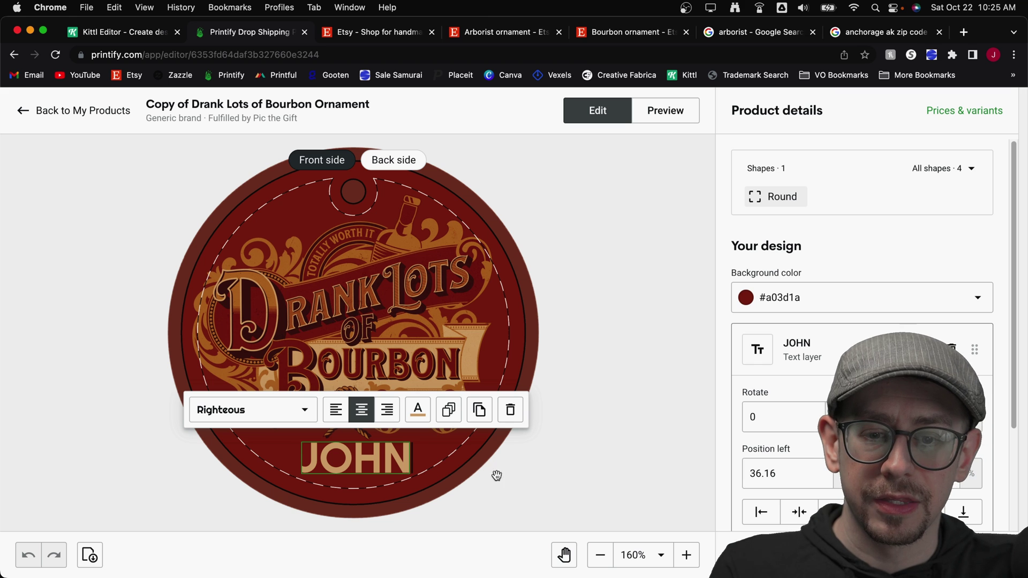
{"action": "left_click", "coordinate": [665, 110]}
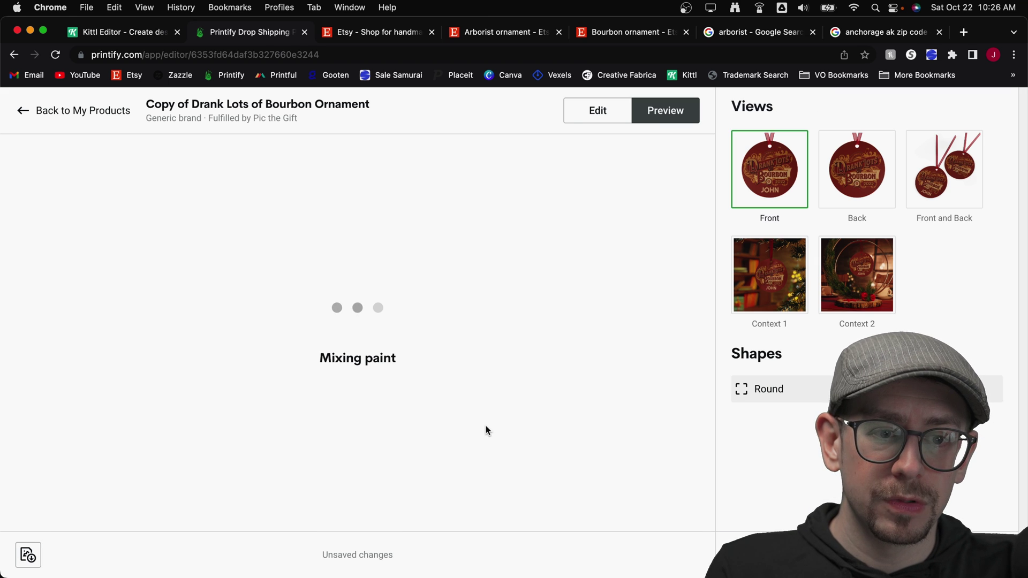
{"action": "left_click", "coordinate": [749, 555]}
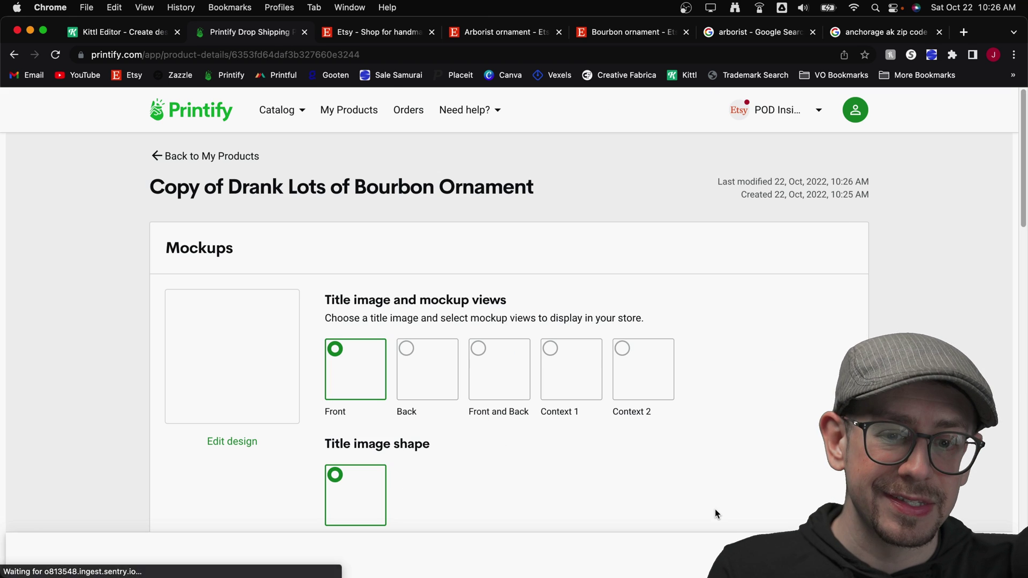
- Replace "Copy of" in the duplicated product's title with the customer's first name followed by a hyphen
{"action": "scroll", "coordinate": [511, 434], "scroll_direction": "down", "scroll_amount": 10}
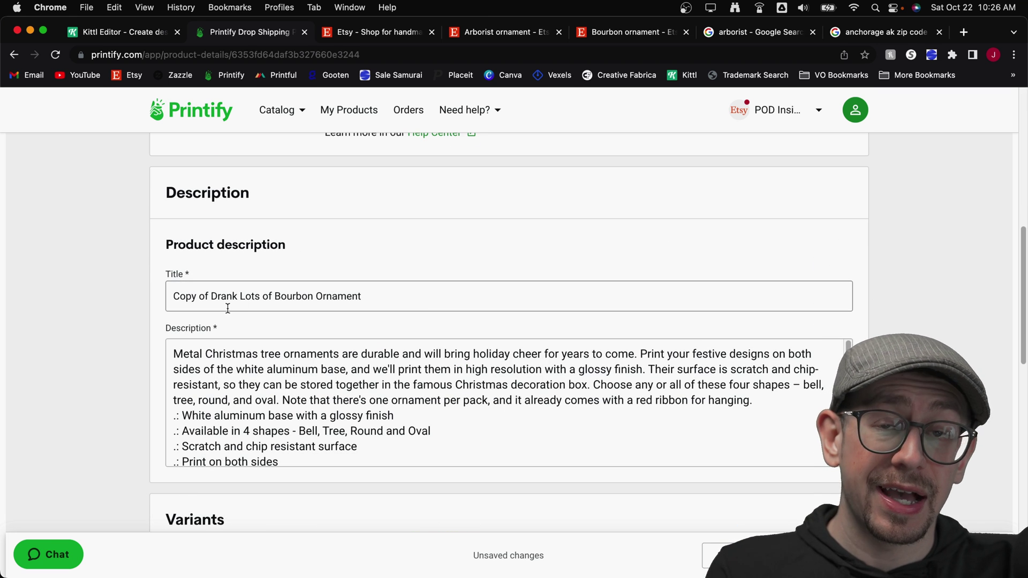
{"action": "left_click_drag", "start_coordinate": [212, 296], "coordinate": [123, 299]}
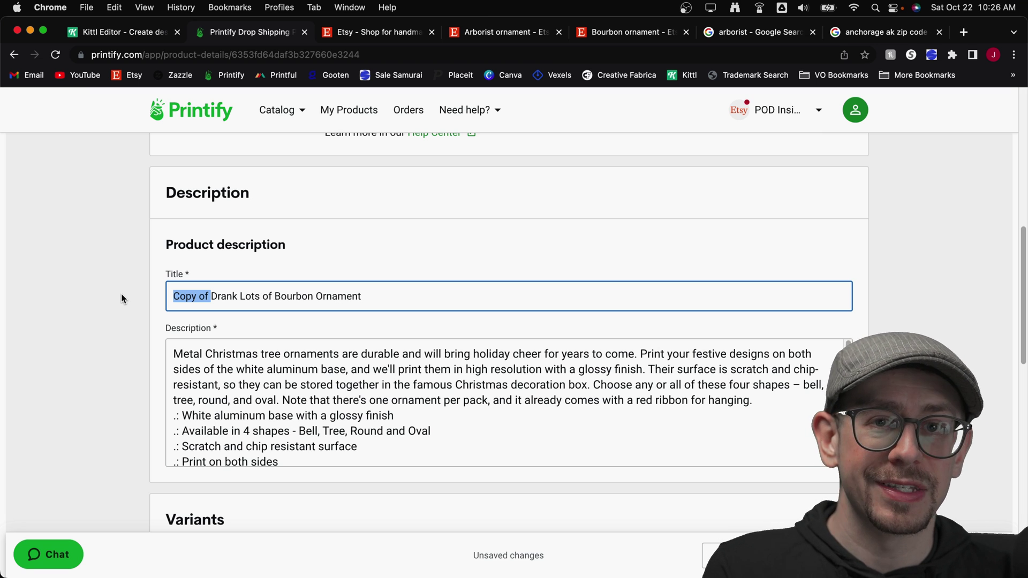
{"action": "type", "text": "JOHN -"}
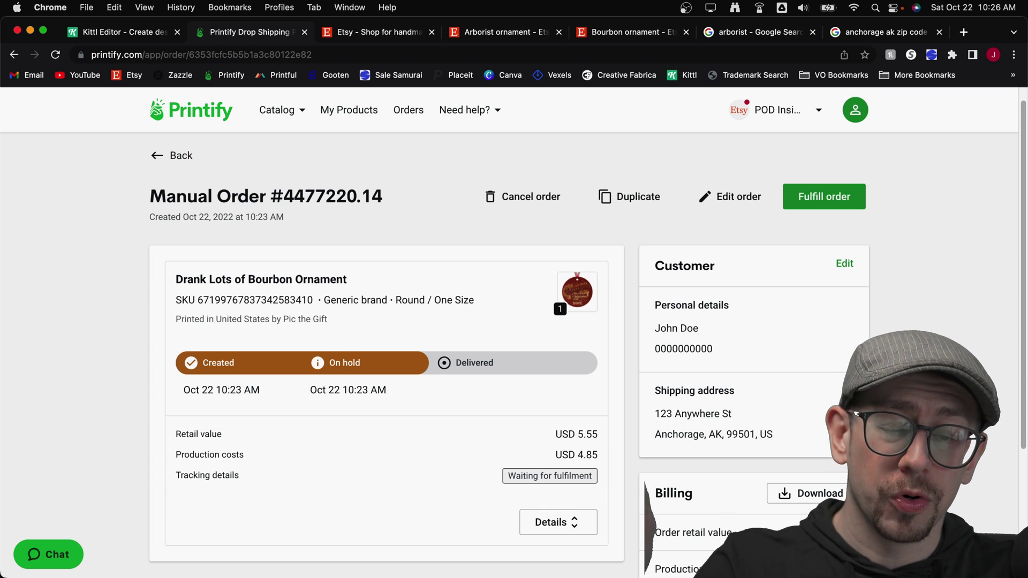
- Edit the manual order to add the name-personalized copy of the Drank Lots of Bourbon Ornament and remove the original ornament
{"action": "scroll", "coordinate": [513, 337], "scroll_direction": "down", "scroll_amount": 1}
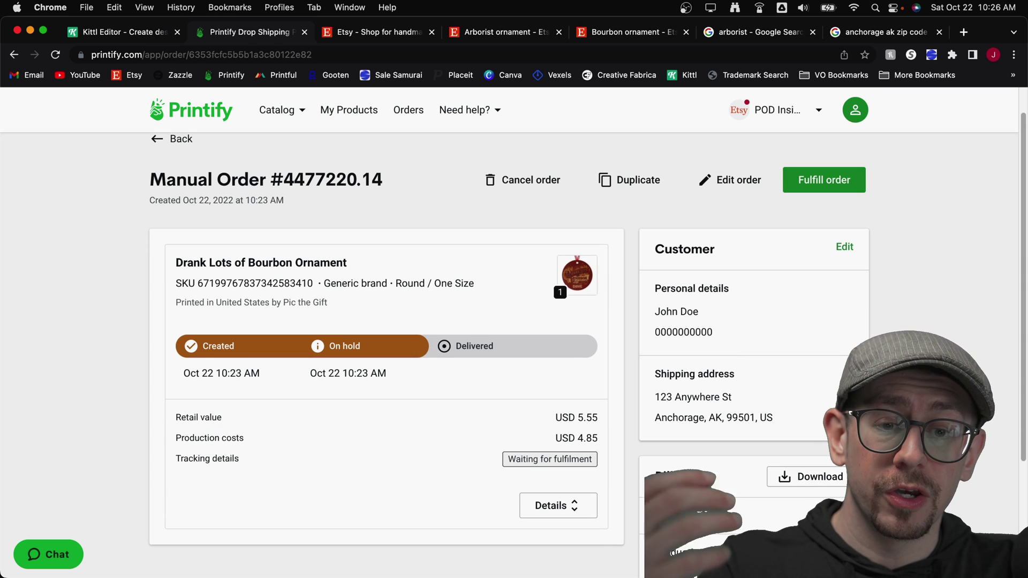
{"action": "left_click", "coordinate": [730, 179]}
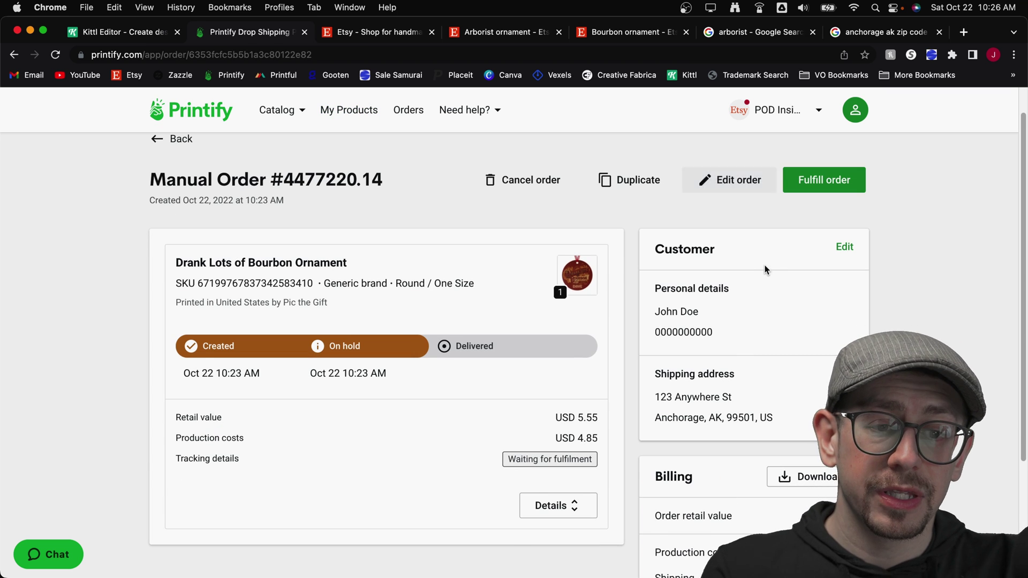
{"action": "scroll", "coordinate": [749, 223], "scroll_direction": "down", "scroll_amount": 3}
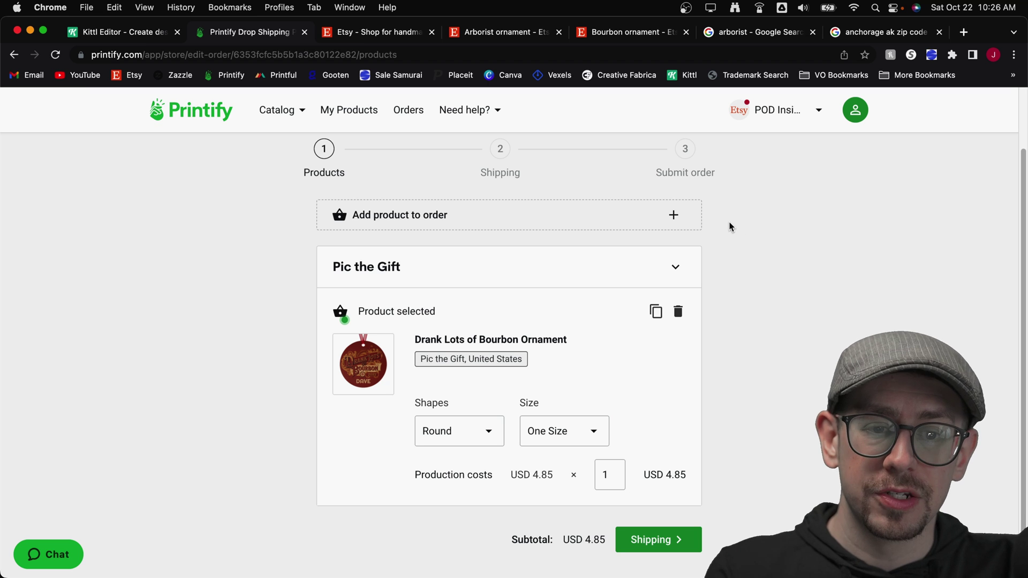
{"action": "left_click", "coordinate": [372, 229]}
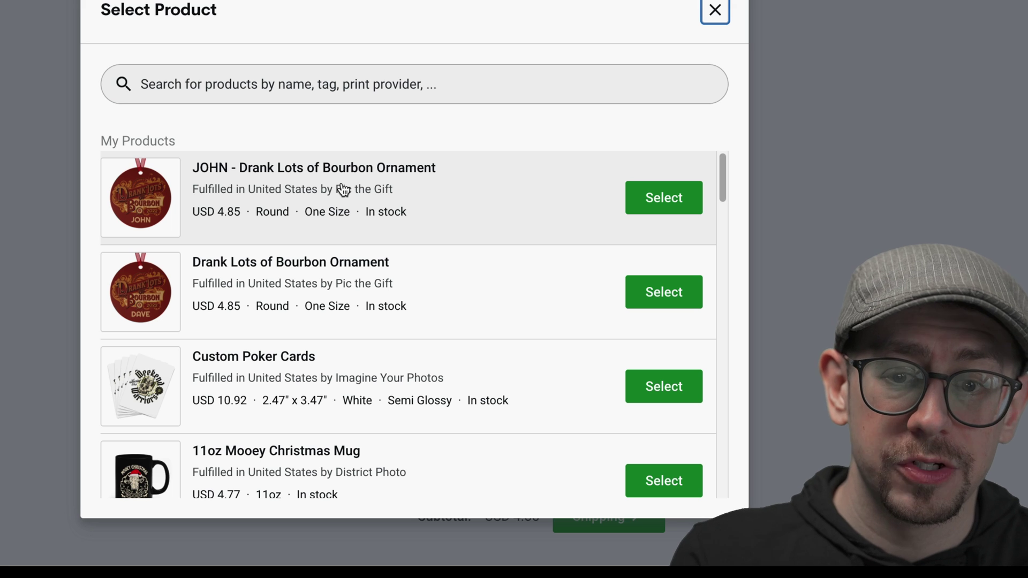
{"action": "left_click", "coordinate": [660, 200]}
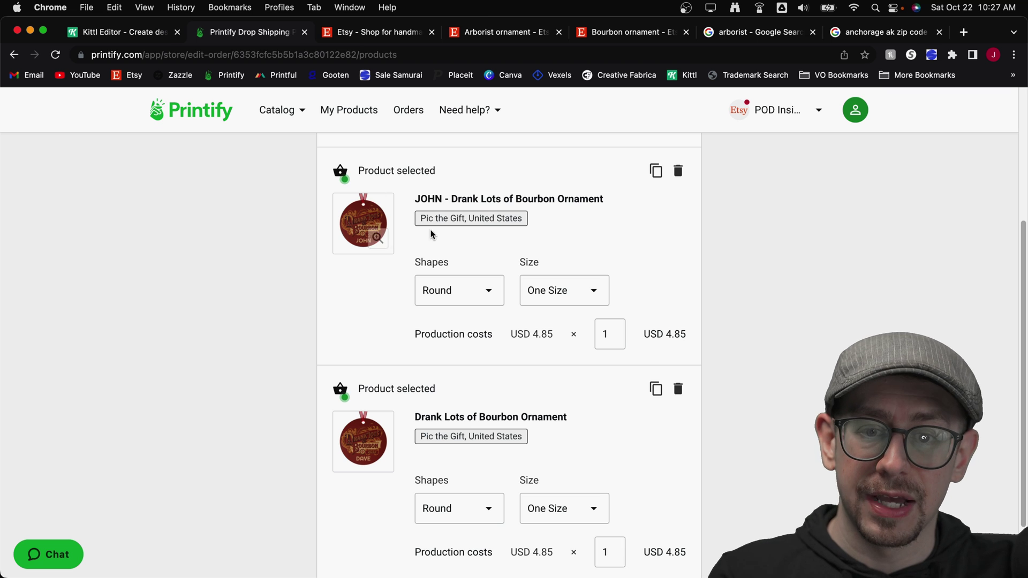
{"action": "left_click", "coordinate": [678, 388]}
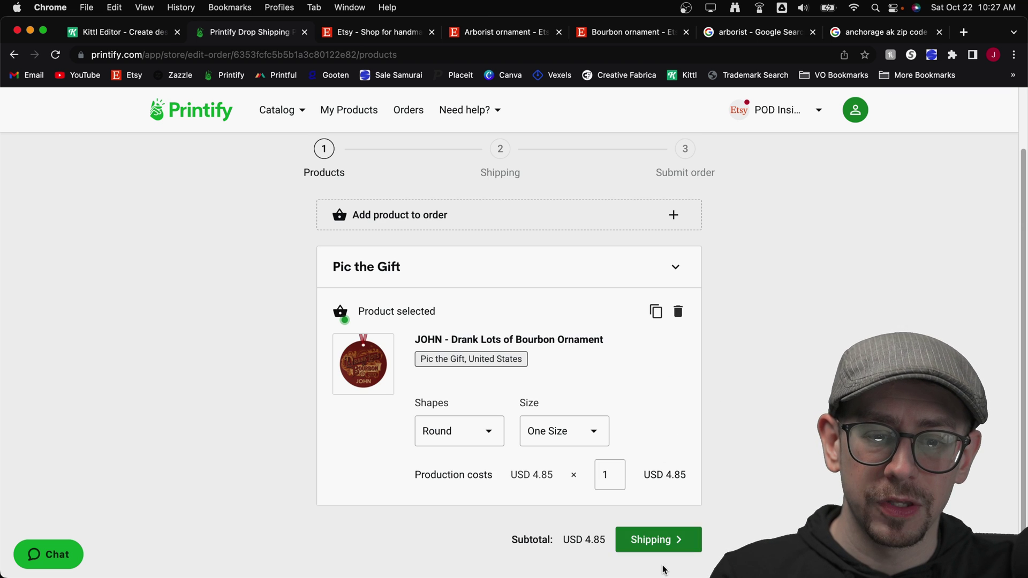
- Proceed with the order's existing shipping address, calculate shipping, and review the selected product, recipient and billing before submission
{"action": "left_click", "coordinate": [661, 543]}
{"action": "scroll", "coordinate": [691, 405], "scroll_direction": "down", "scroll_amount": 3}
{"action": "scroll", "coordinate": [690, 407], "scroll_direction": "down", "scroll_amount": 2}
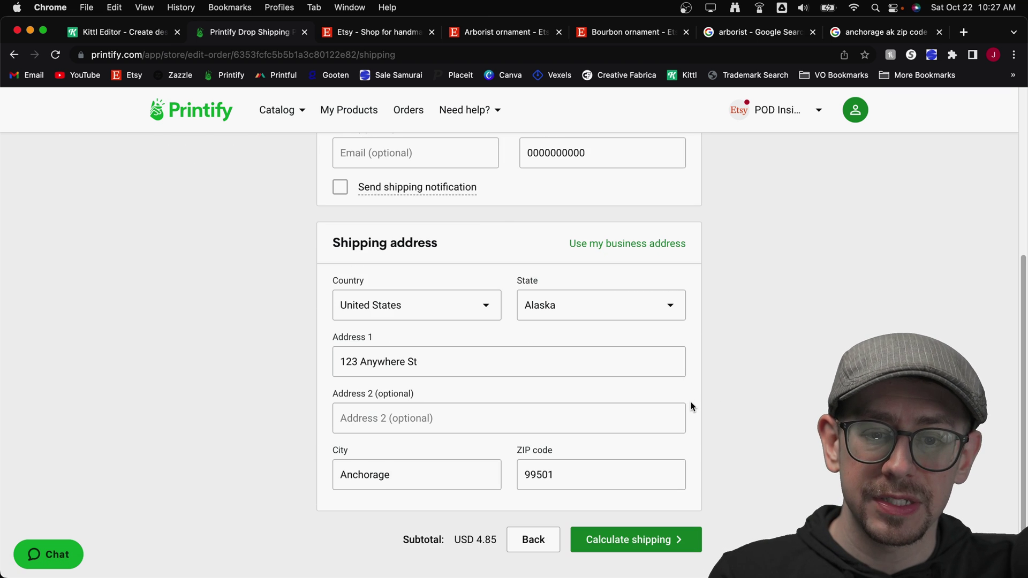
{"action": "left_click", "coordinate": [638, 539]}
{"action": "scroll", "coordinate": [782, 458], "scroll_direction": "down", "scroll_amount": 3}
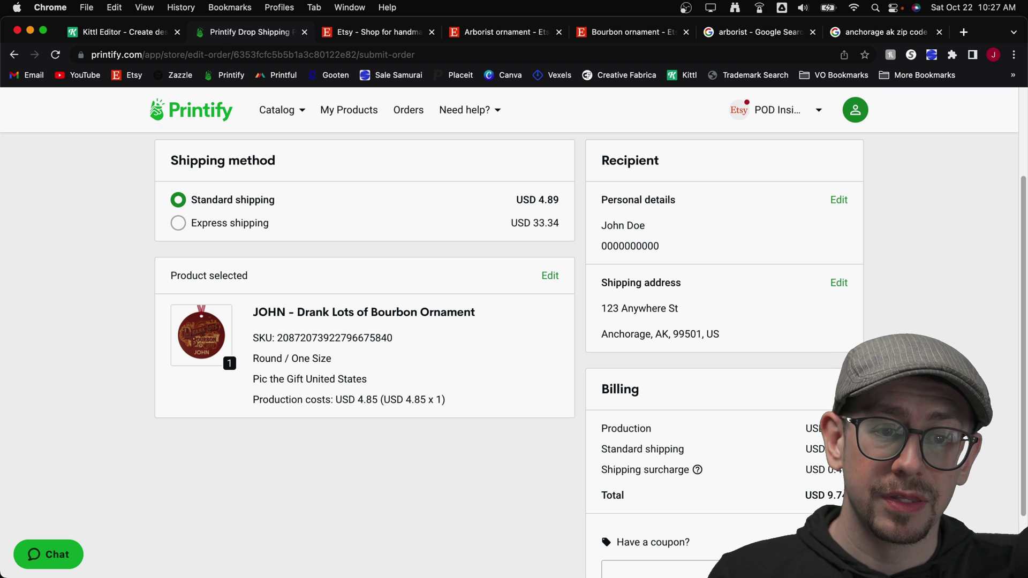
{"action": "scroll", "coordinate": [589, 353], "scroll_direction": "down", "scroll_amount": 1}
{"action": "scroll", "coordinate": [589, 353], "scroll_direction": "down", "scroll_amount": 1}
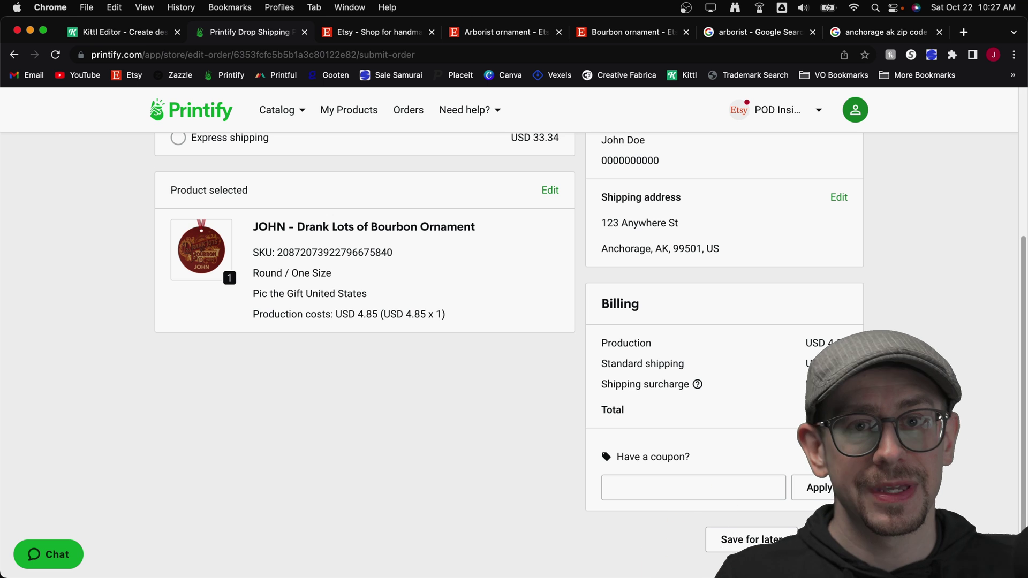
{"action": "scroll", "coordinate": [589, 353], "scroll_direction": "up", "scroll_amount": 1}
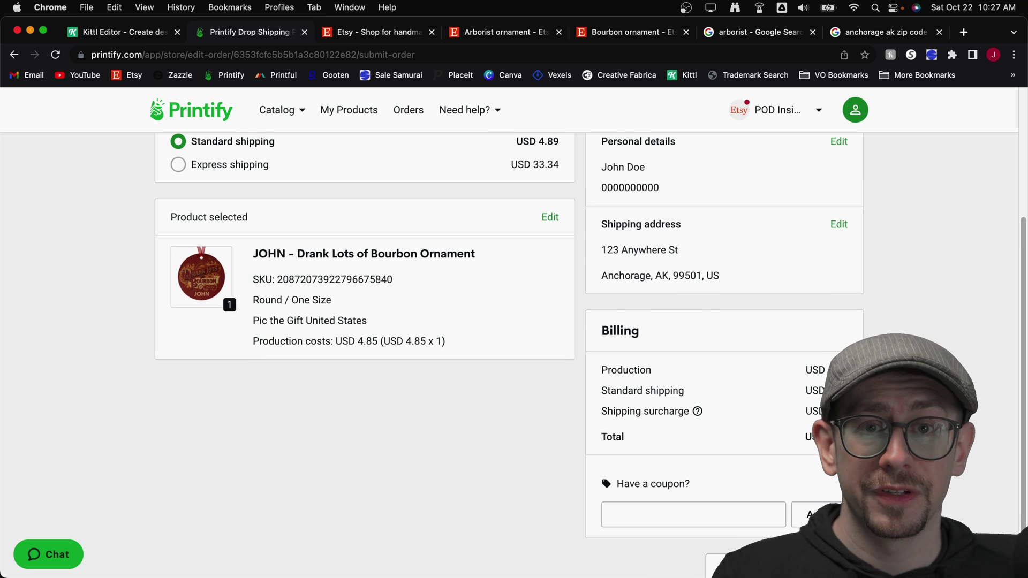